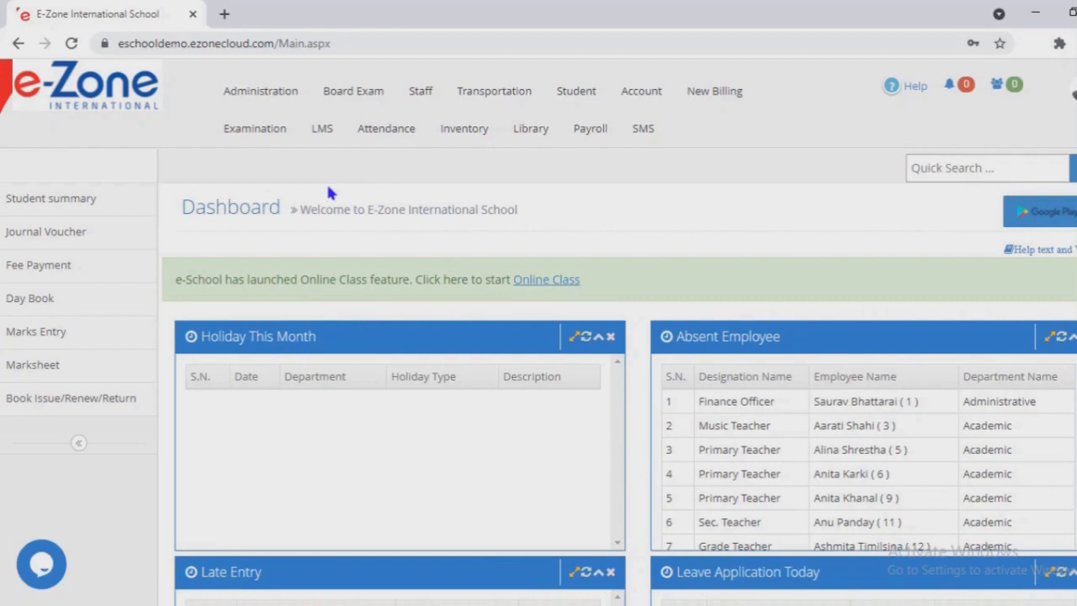
# Open Company Setting under Organization Setup and switch to the Company Settings section.
pyautogui.click(261, 97)
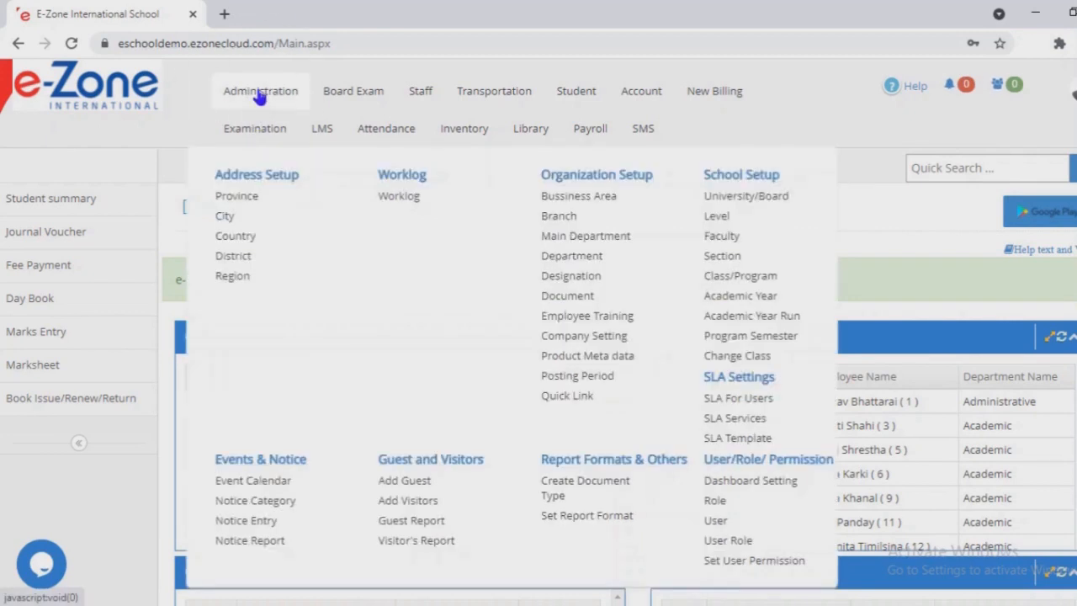
pyautogui.click(575, 336)
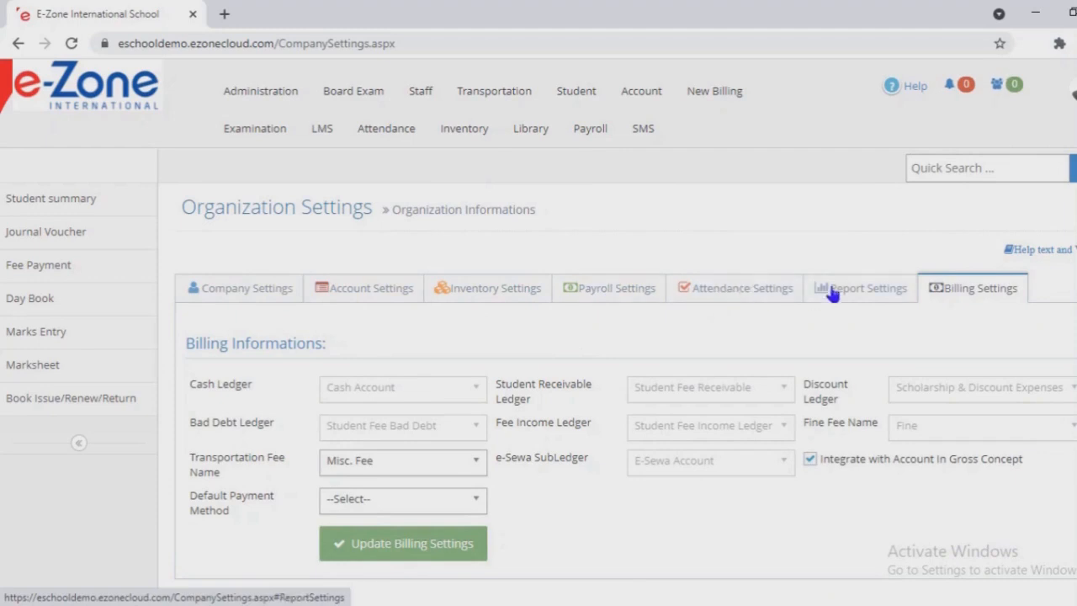
pyautogui.click(241, 288)
# Review the organization information form from the organization name and fiscal dates down to the company logo and QR code option.
pyautogui.scroll(-4, 353, 360)
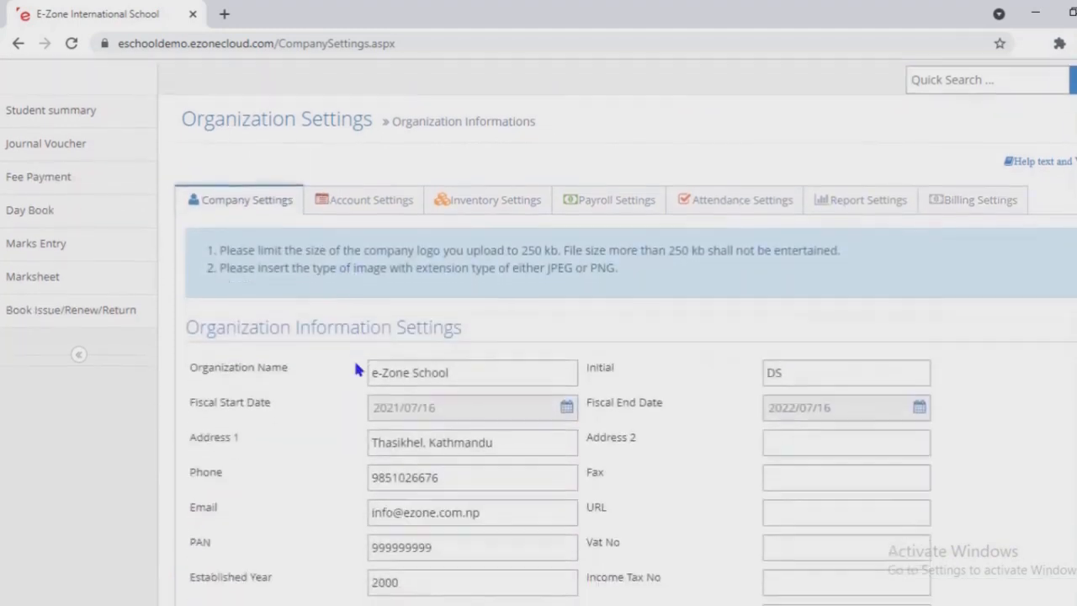
pyautogui.scroll(1, 355, 368)
pyautogui.scroll(1, 355, 369)
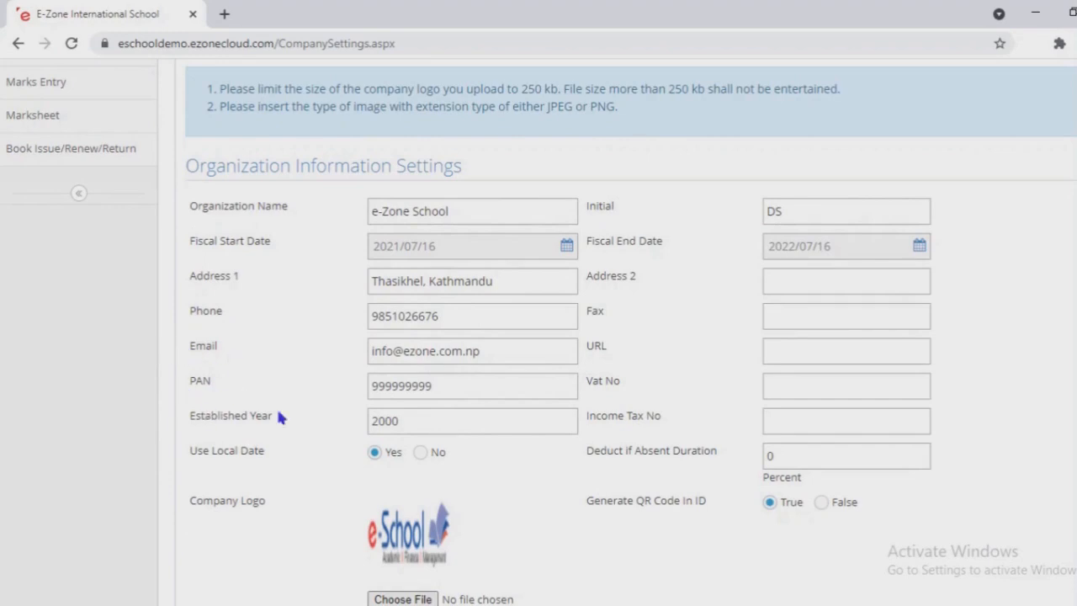
pyautogui.scroll(-1, 291, 503)
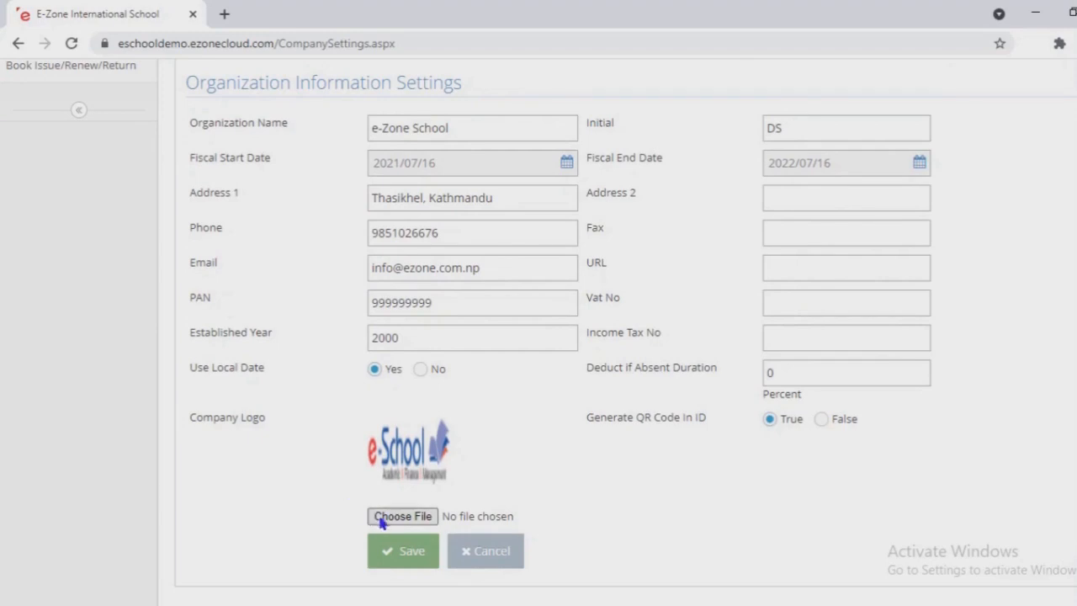
pyautogui.scroll(2, 440, 345)
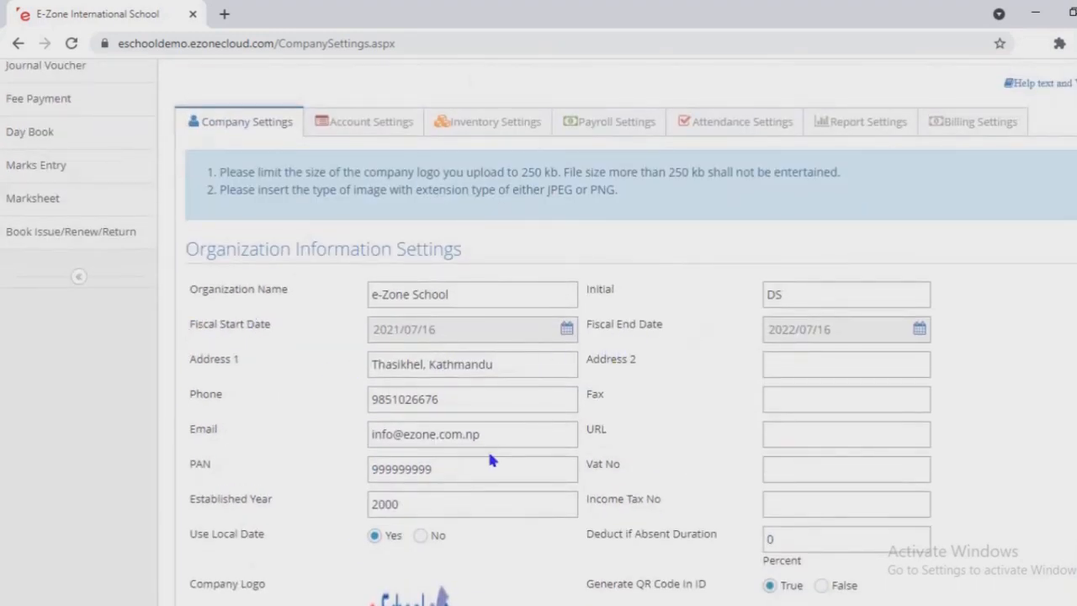
pyautogui.scroll(-2, 487, 448)
pyautogui.press('ctrl')
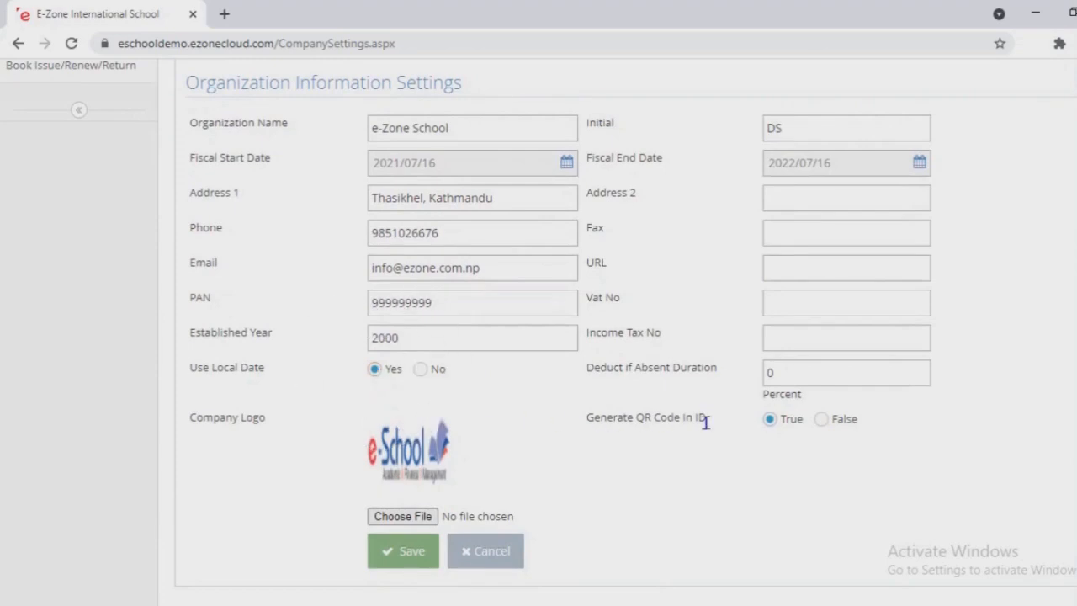
pyautogui.press('ctrl')
pyautogui.scroll(4, 443, 405)
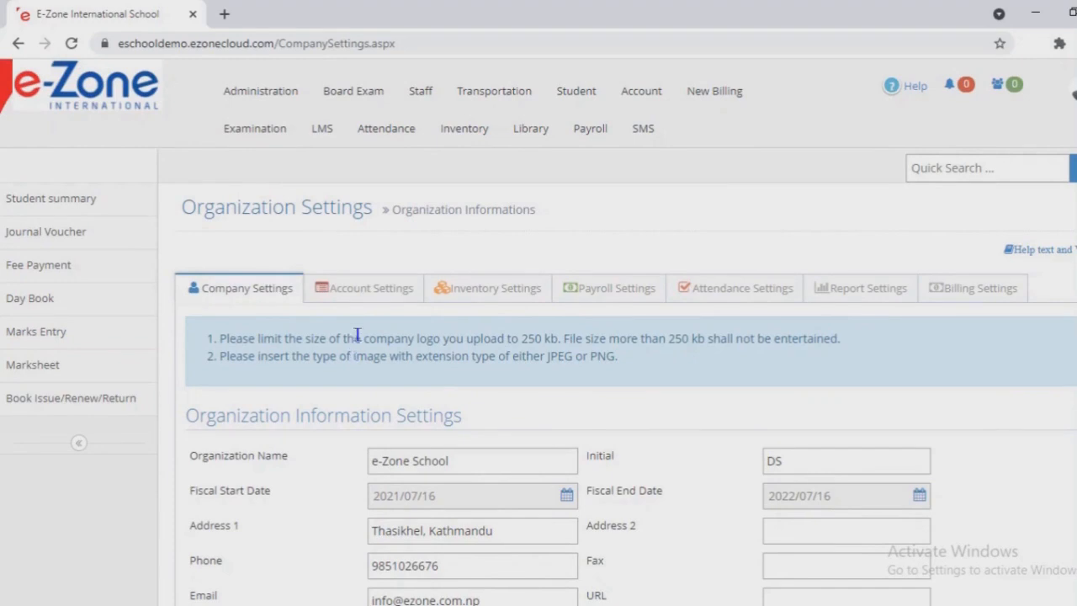
# Review the account ledger settings and the inventory settings, including the option to generate a voucher after purchase.
pyautogui.click(363, 293)
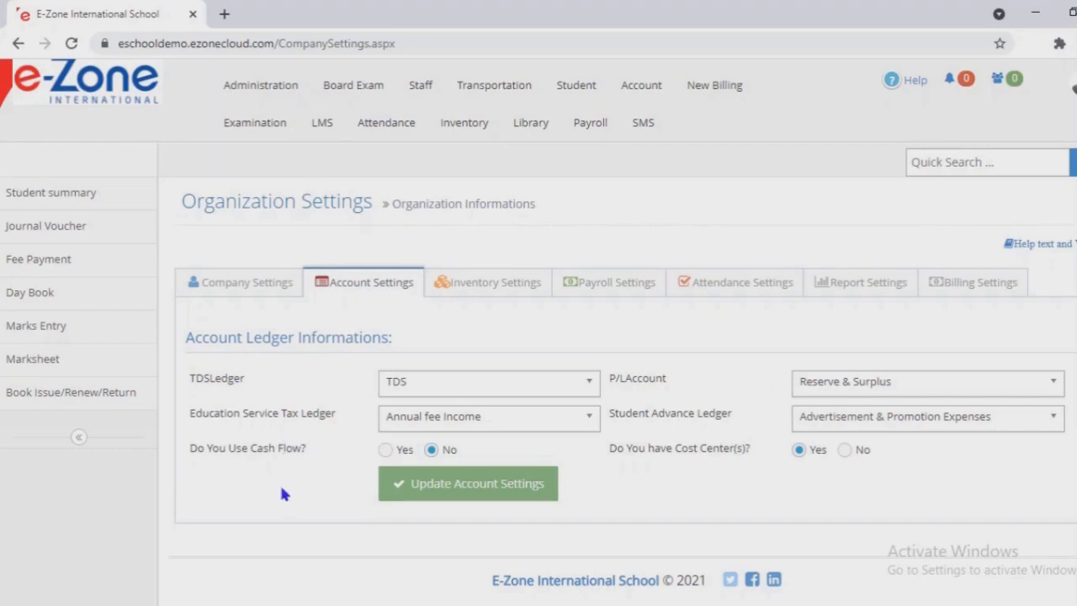
pyautogui.click(493, 286)
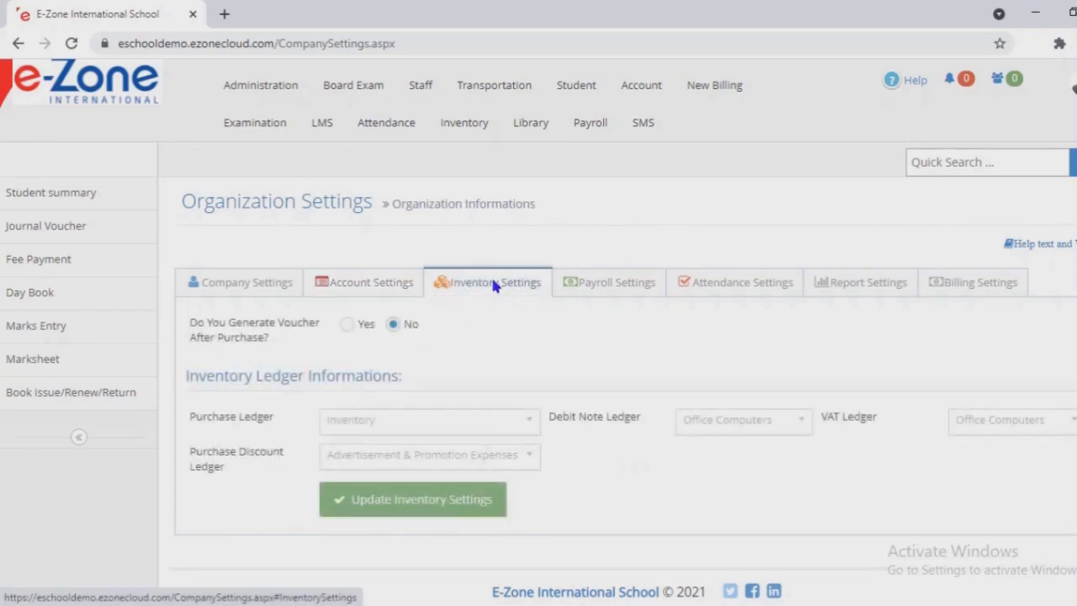
pyautogui.click(348, 326)
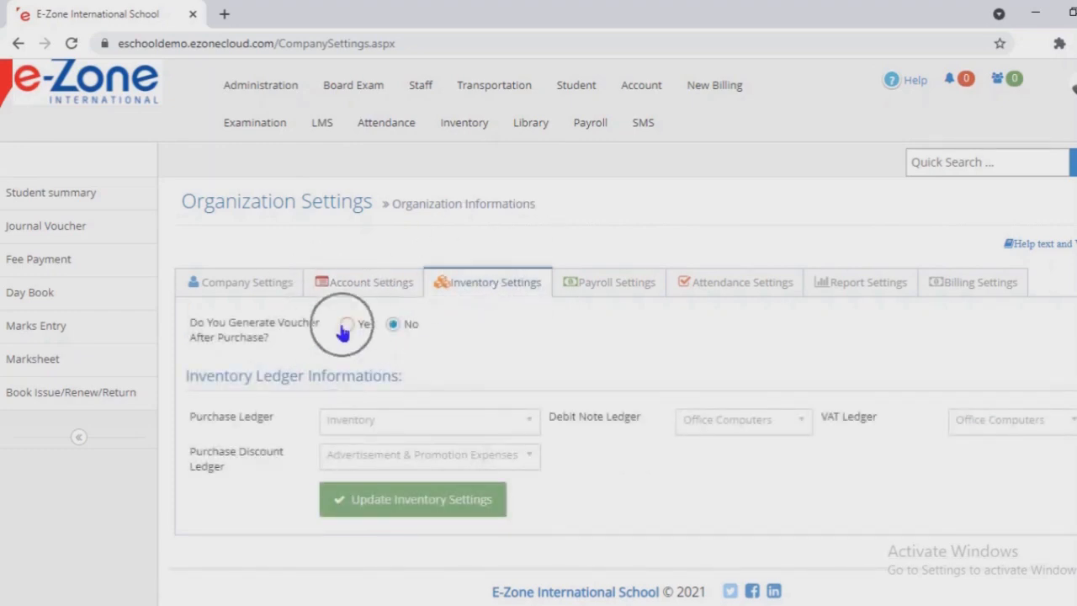
pyautogui.click(388, 325)
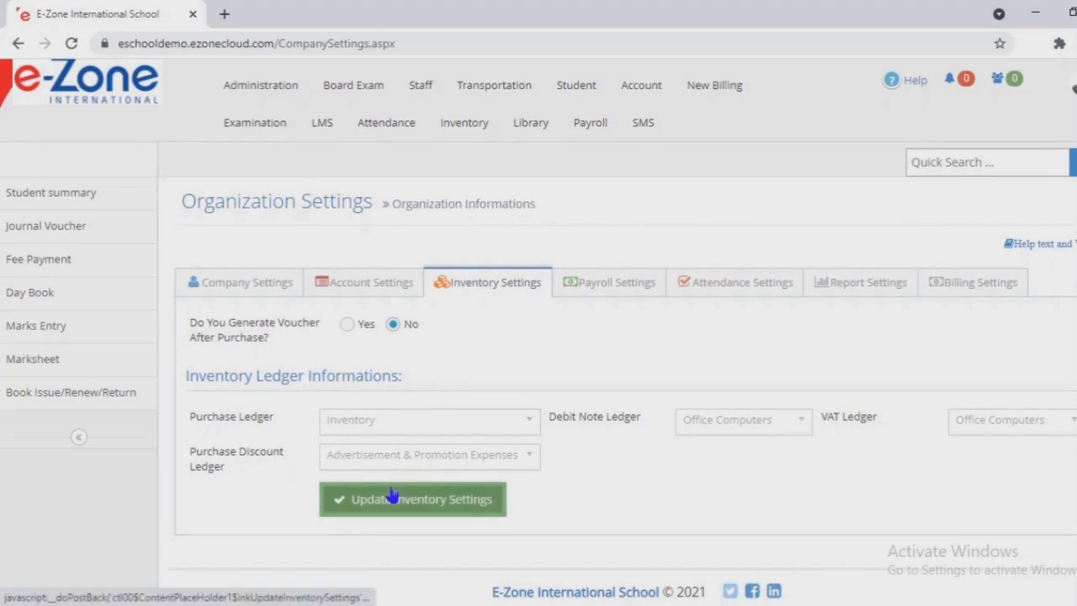
# Open the payroll settings and examine the automated payroll generation and aggregate payslip options.
pyautogui.click(589, 285)
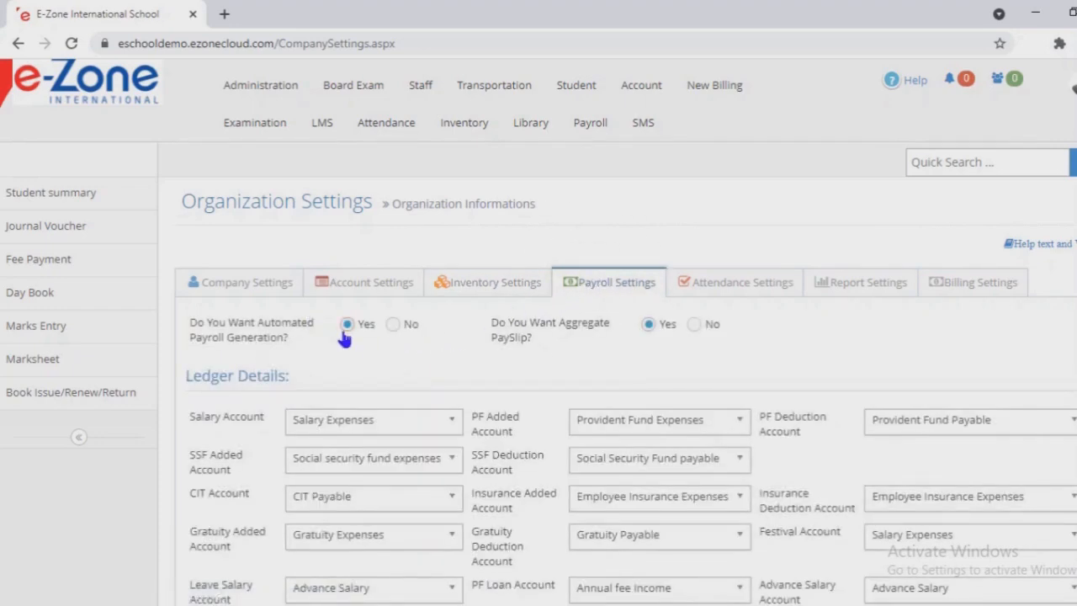
pyautogui.click(344, 334)
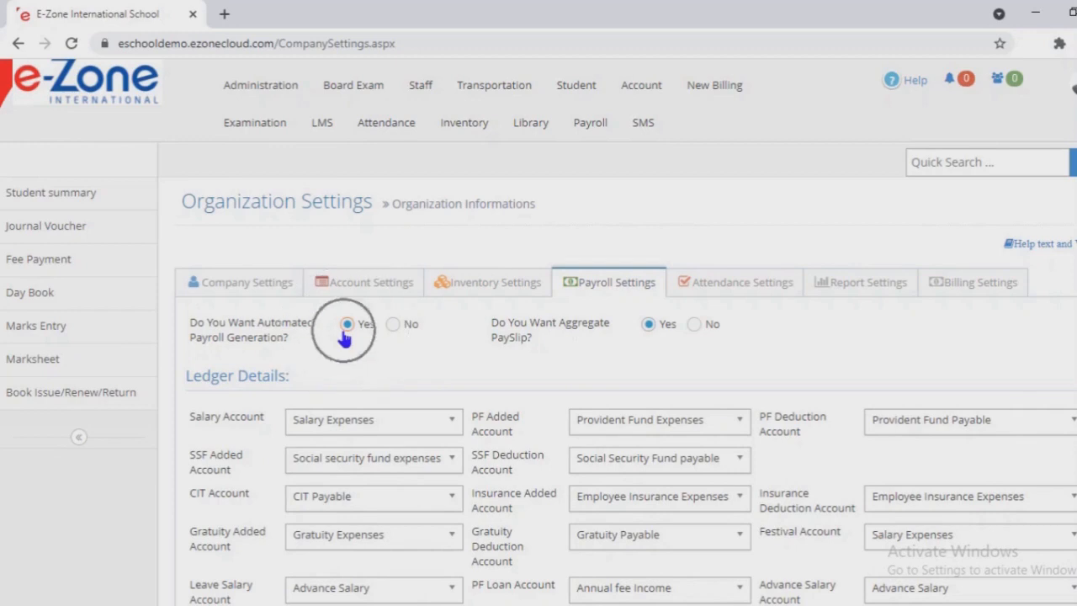
pyautogui.click(388, 334)
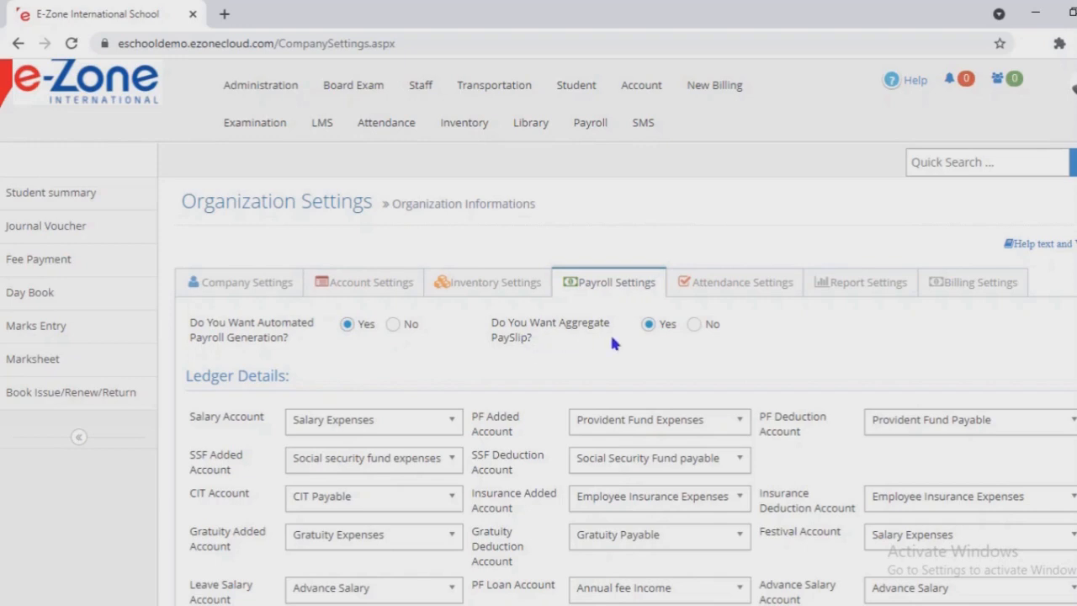
pyautogui.click(645, 333)
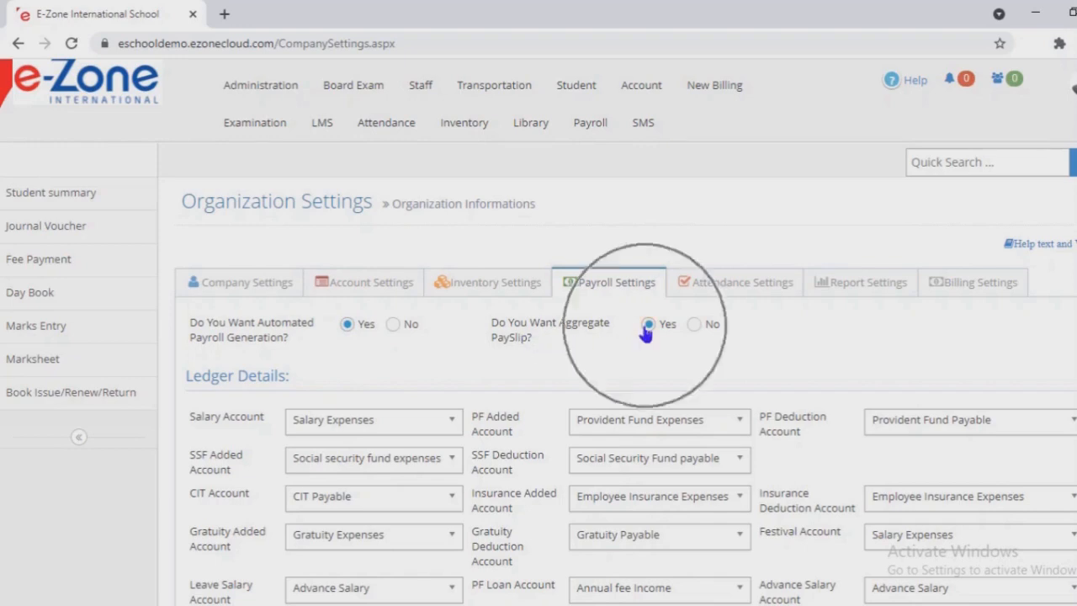
pyautogui.click(693, 333)
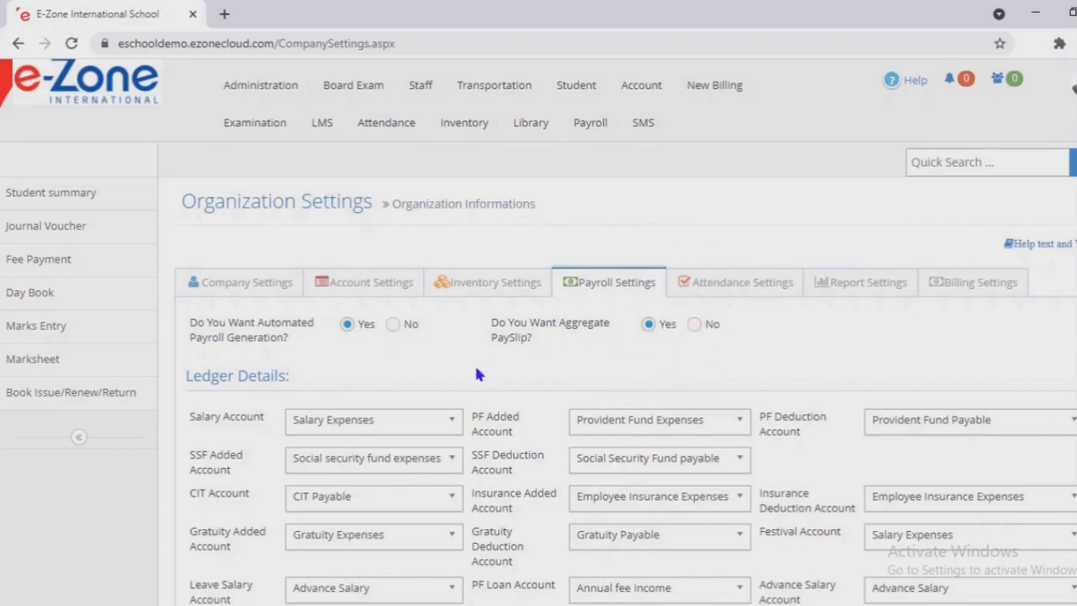
# Review the payroll ledger accounts and the payroll-related limits, tax, PF and gratuity fields.
pyautogui.scroll(-1, 474, 363)
pyautogui.scroll(-2, 476, 367)
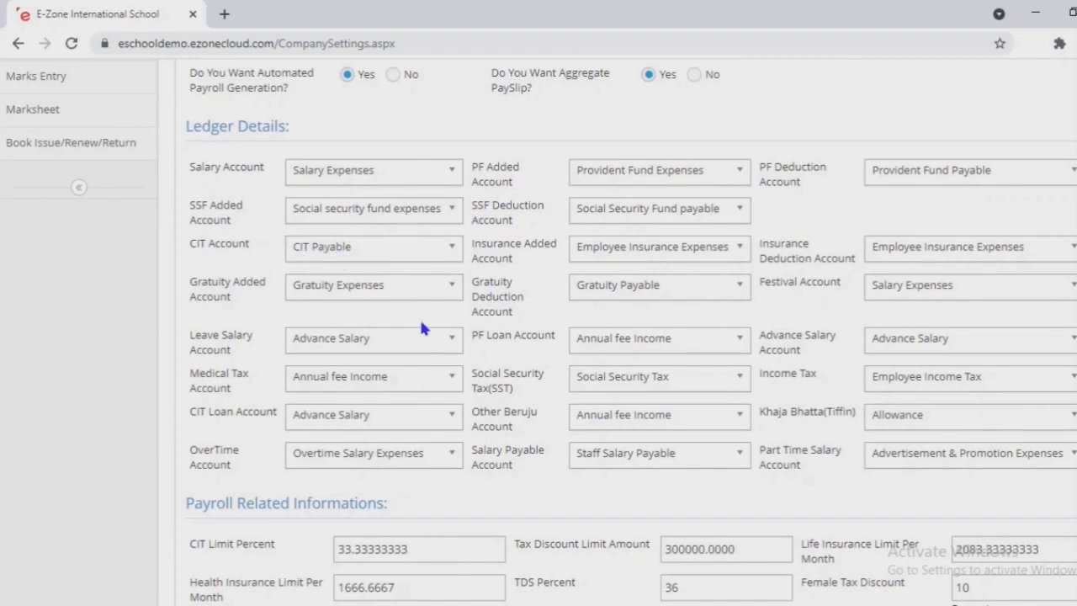
pyautogui.scroll(-1, 421, 323)
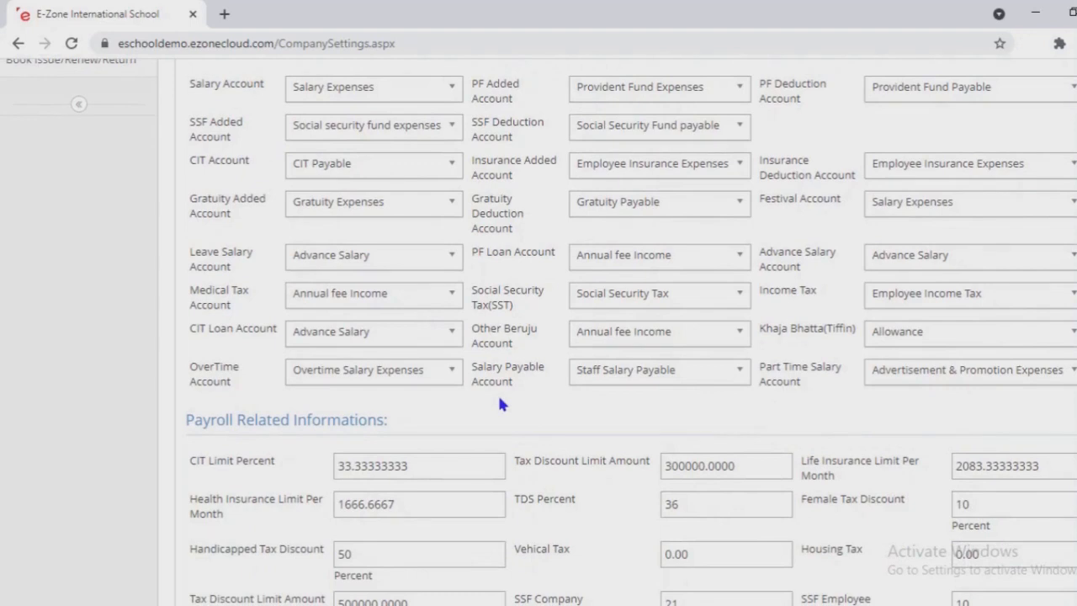
pyautogui.scroll(-3, 499, 405)
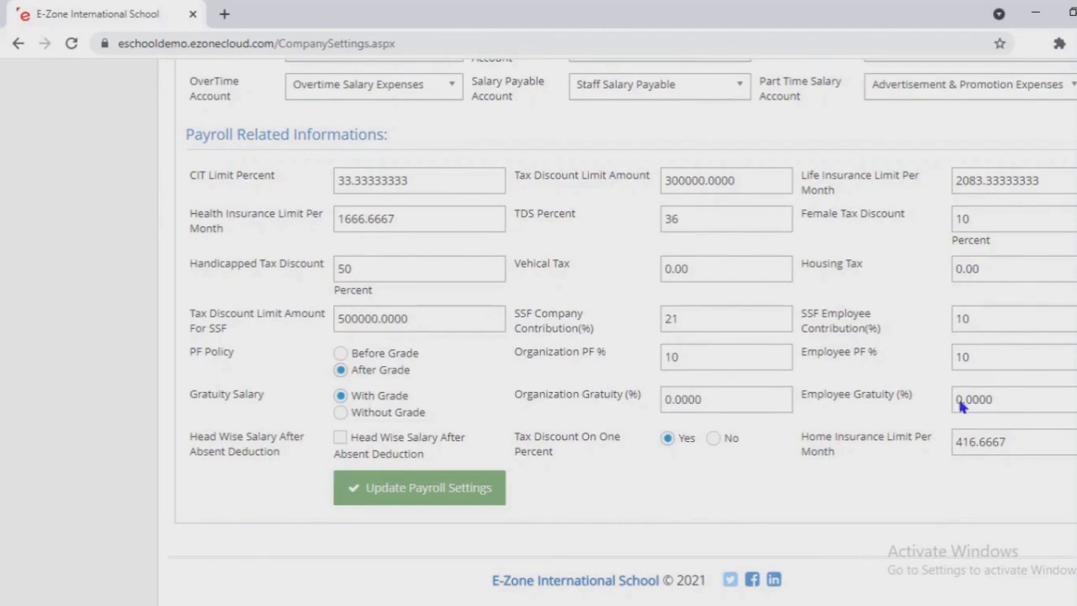
pyautogui.scroll(10, 491, 443)
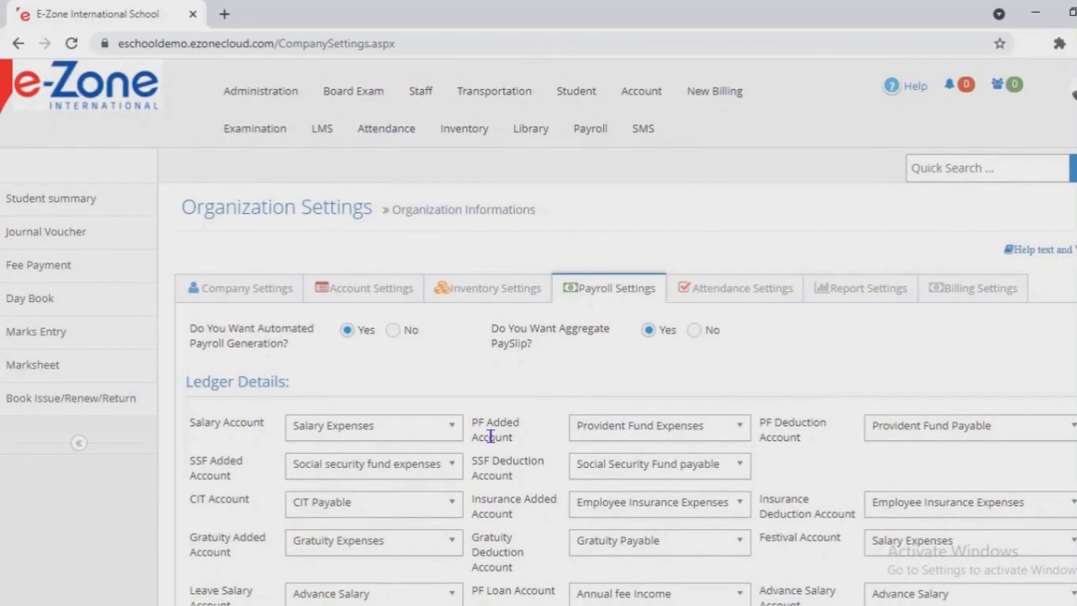
# Review the attendance settings, and the report settings from the receipt format down to the signatory details.
pyautogui.click(715, 286)
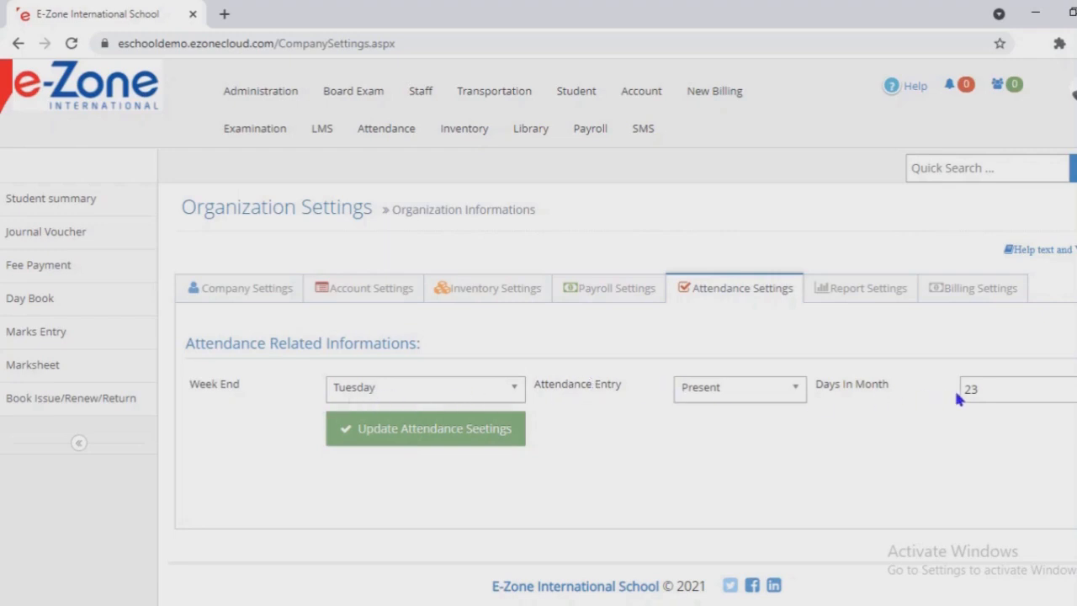
pyautogui.click(426, 427)
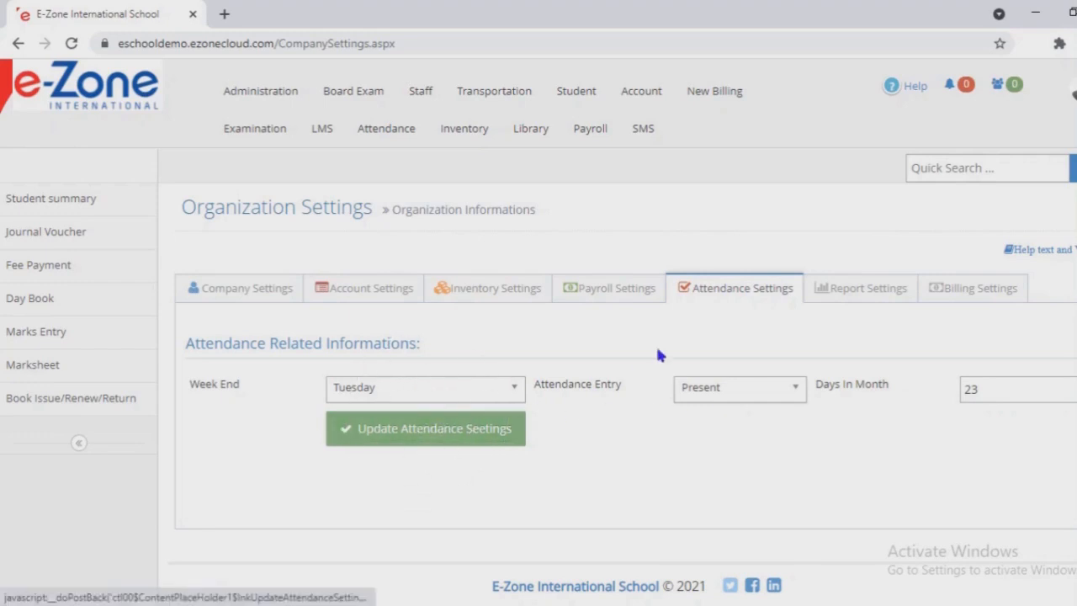
pyautogui.click(856, 291)
pyautogui.scroll(-3, 330, 395)
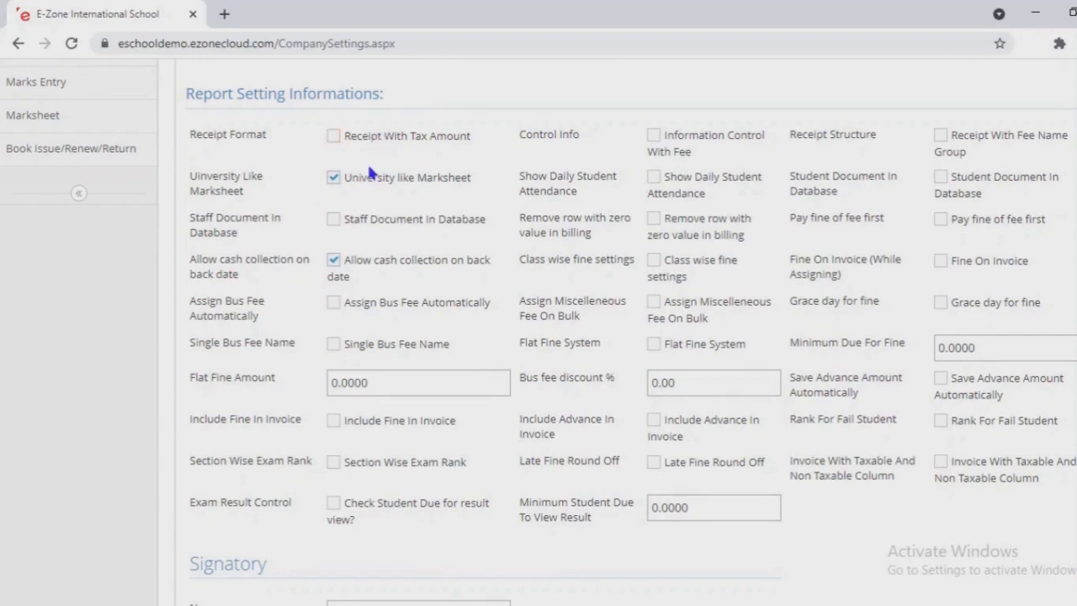
pyautogui.scroll(-5, 367, 161)
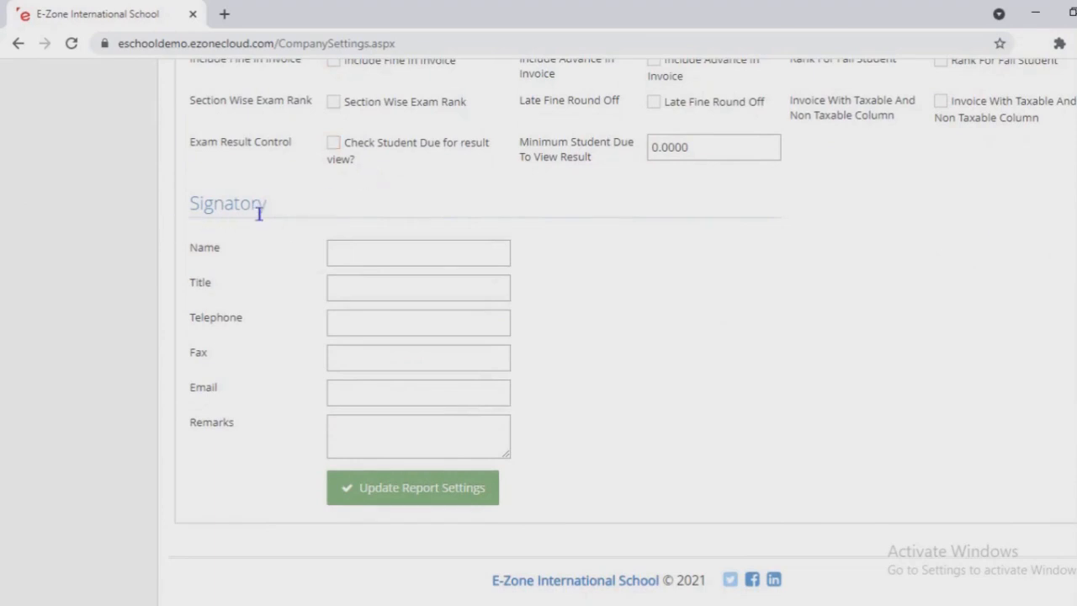
pyautogui.scroll(7, 300, 218)
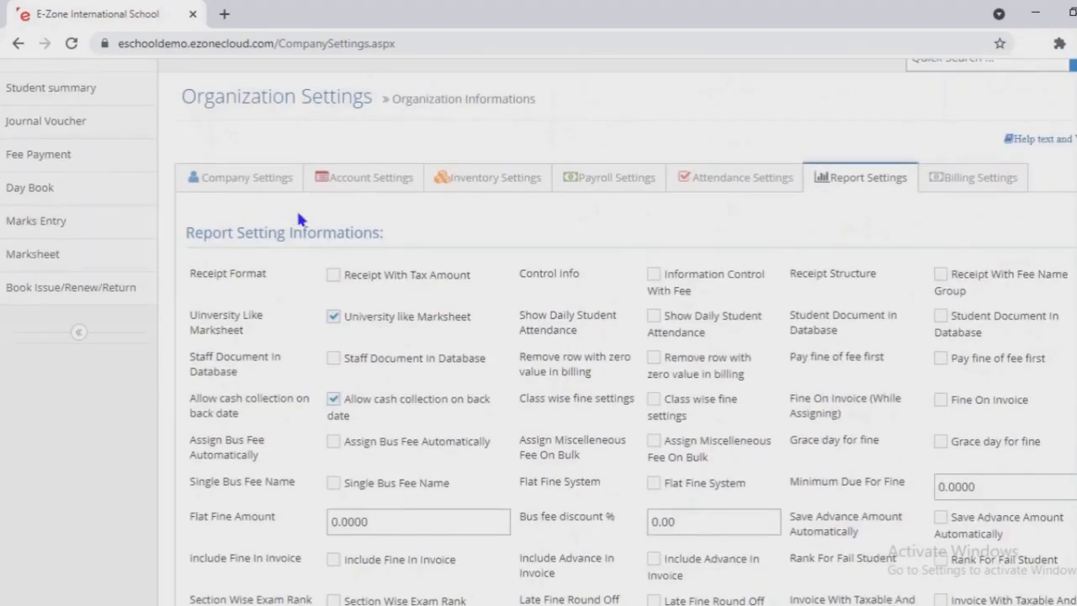
# Review the billing settings and look through the choices for the default payment method, leaving it unselected.
pyautogui.click(976, 177)
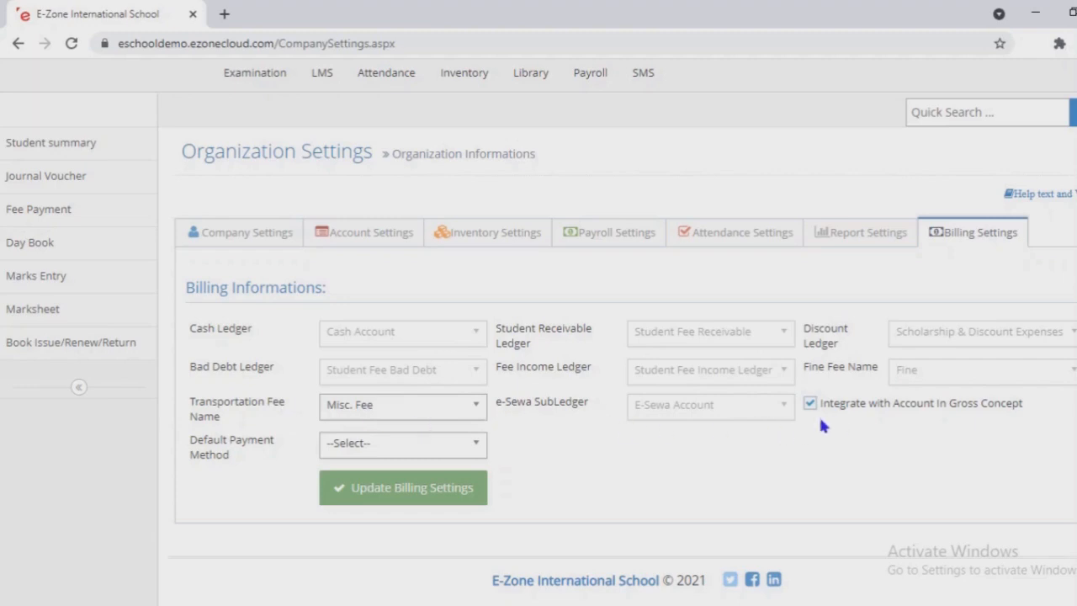
pyautogui.click(405, 446)
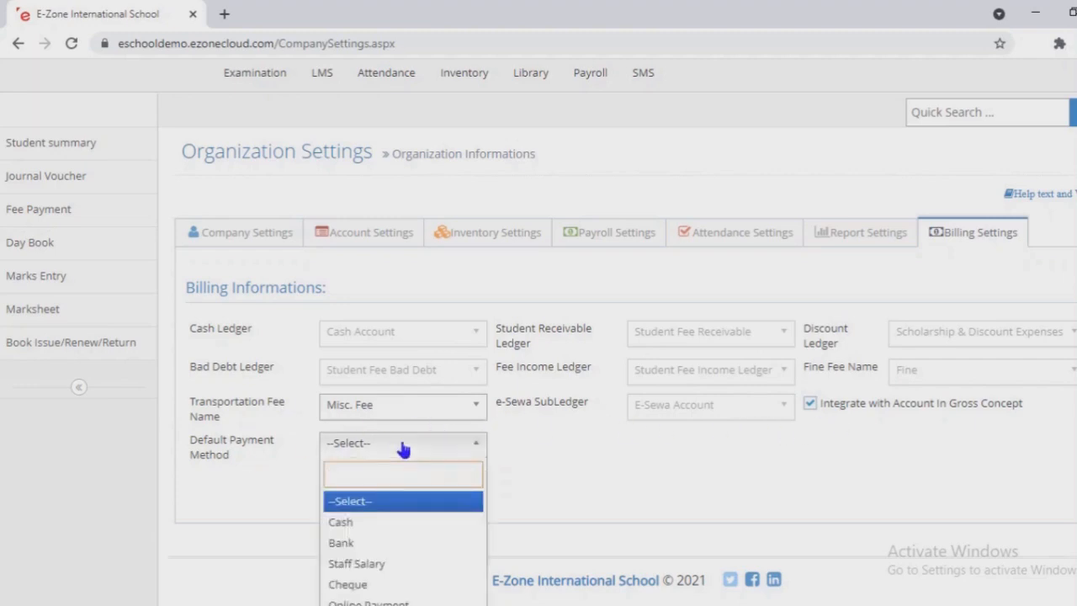
pyautogui.click(553, 431)
pyautogui.scroll(-1, 553, 431)
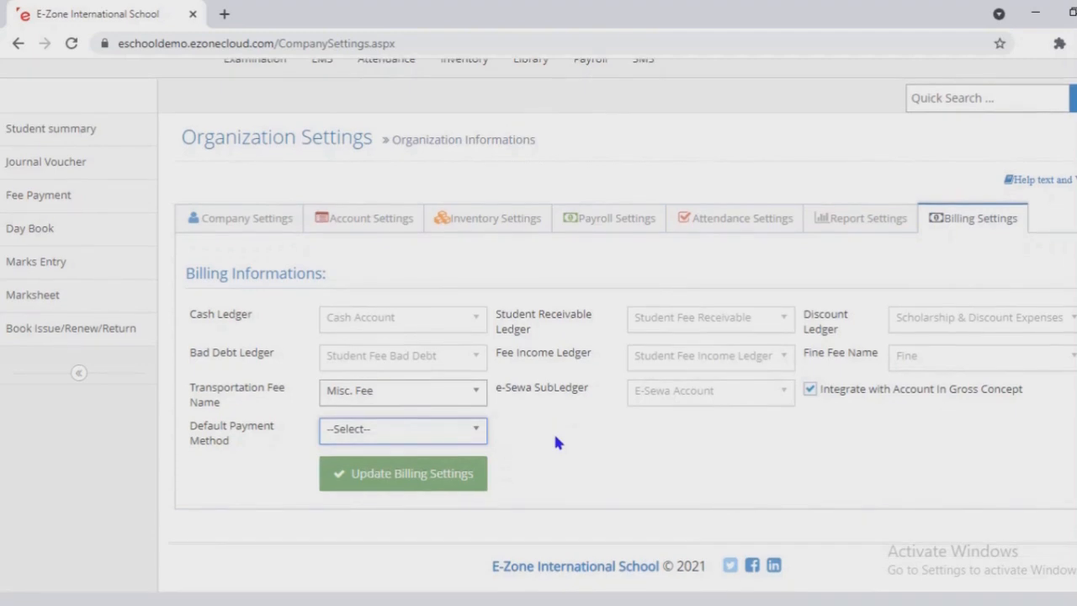
pyautogui.scroll(2, 579, 307)
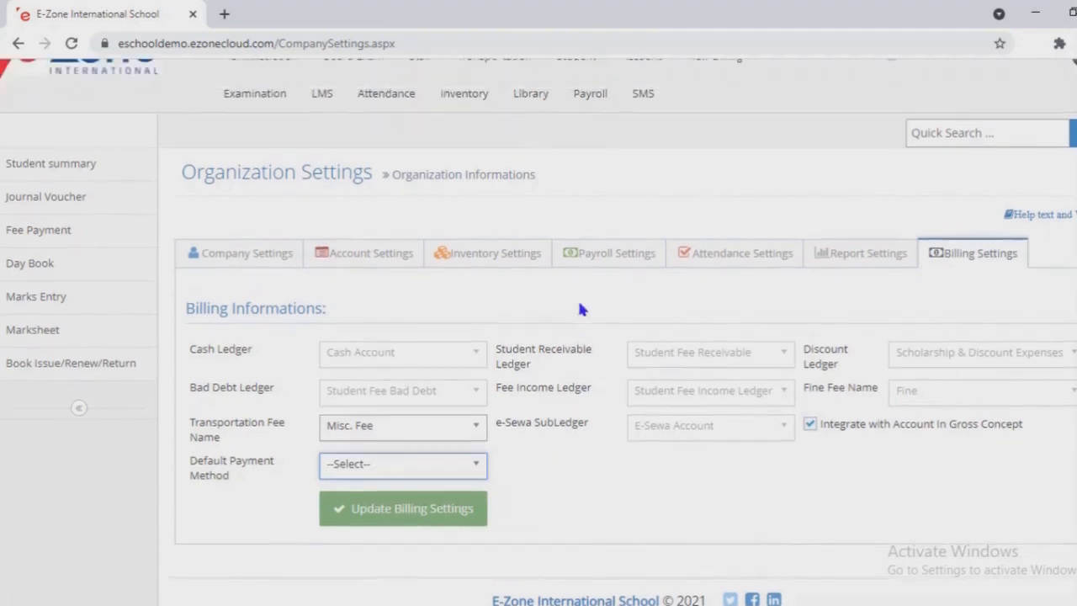
# Open Product Meta data under Organization Setup and review the product name, title, logo, image and fav icon fields.
pyautogui.click(269, 94)
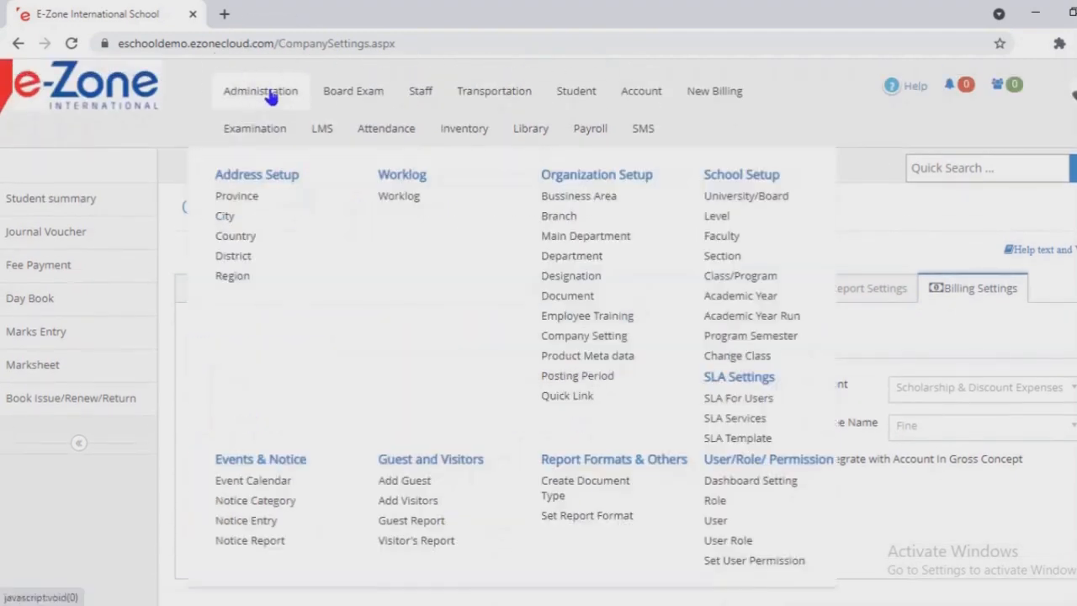
pyautogui.click(555, 356)
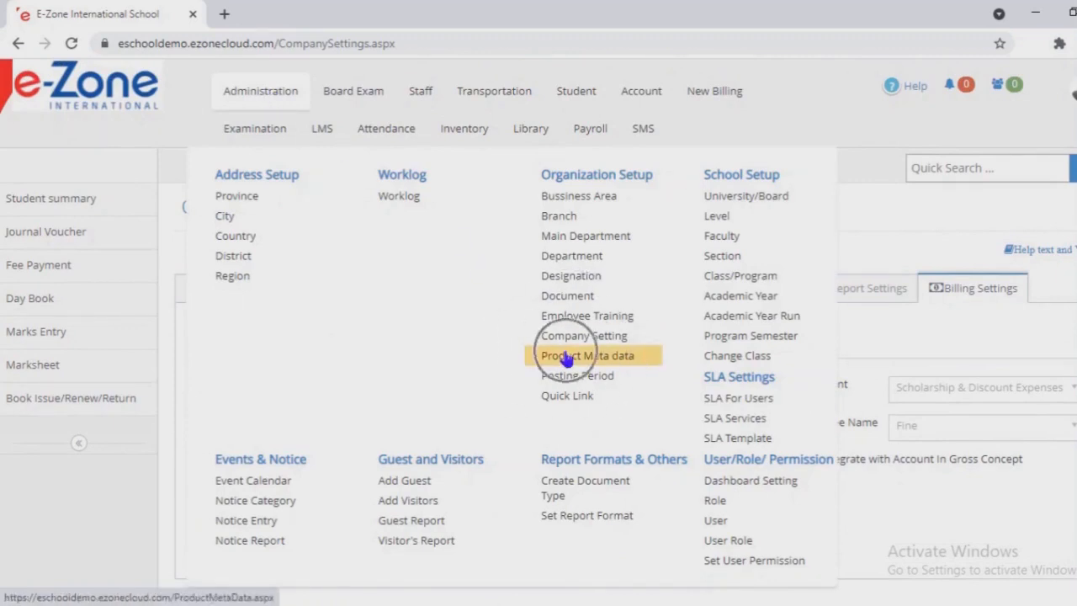
pyautogui.scroll(-2, 476, 366)
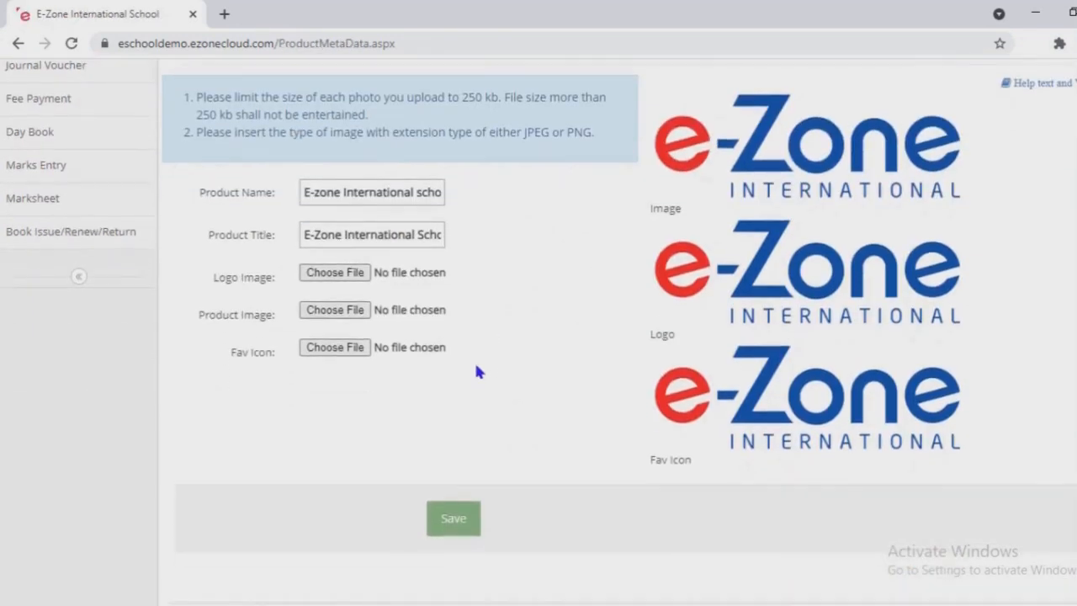
pyautogui.scroll(2, 476, 366)
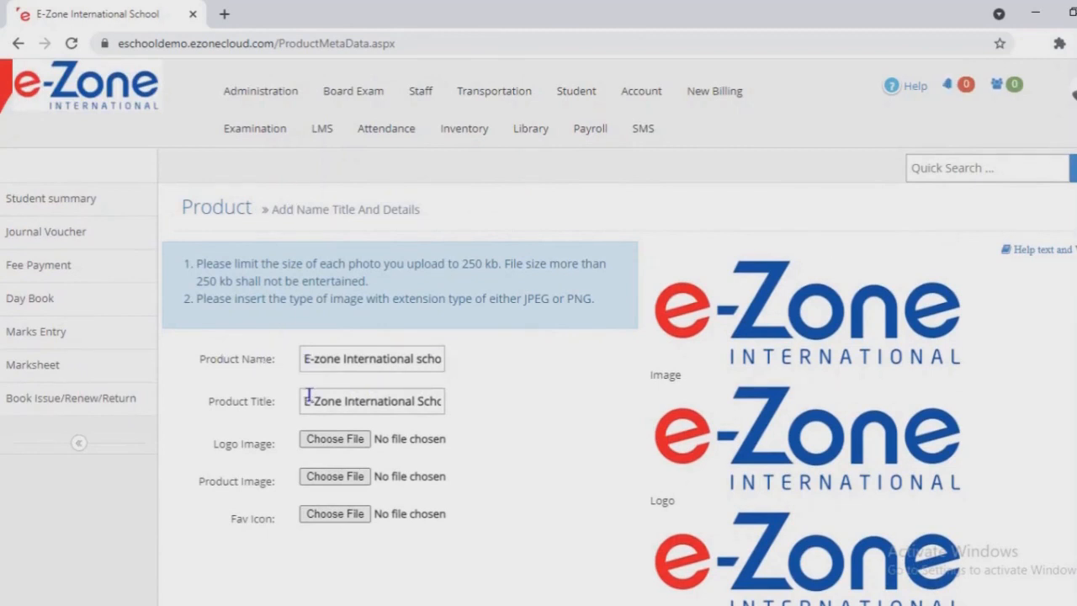
pyautogui.scroll(-2, 414, 396)
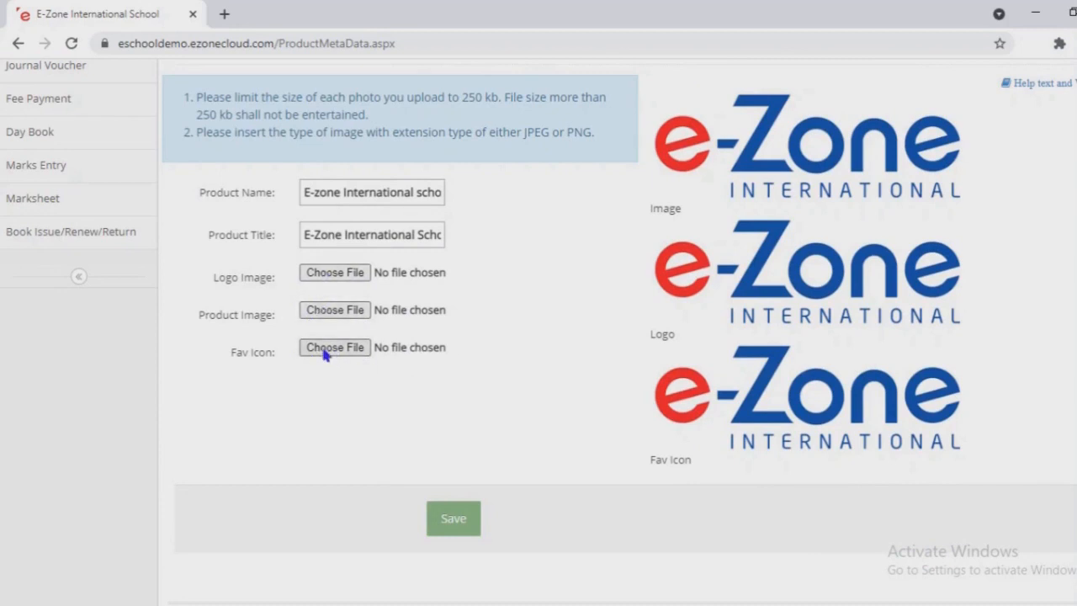
# Save the product meta data.
pyautogui.click(453, 517)
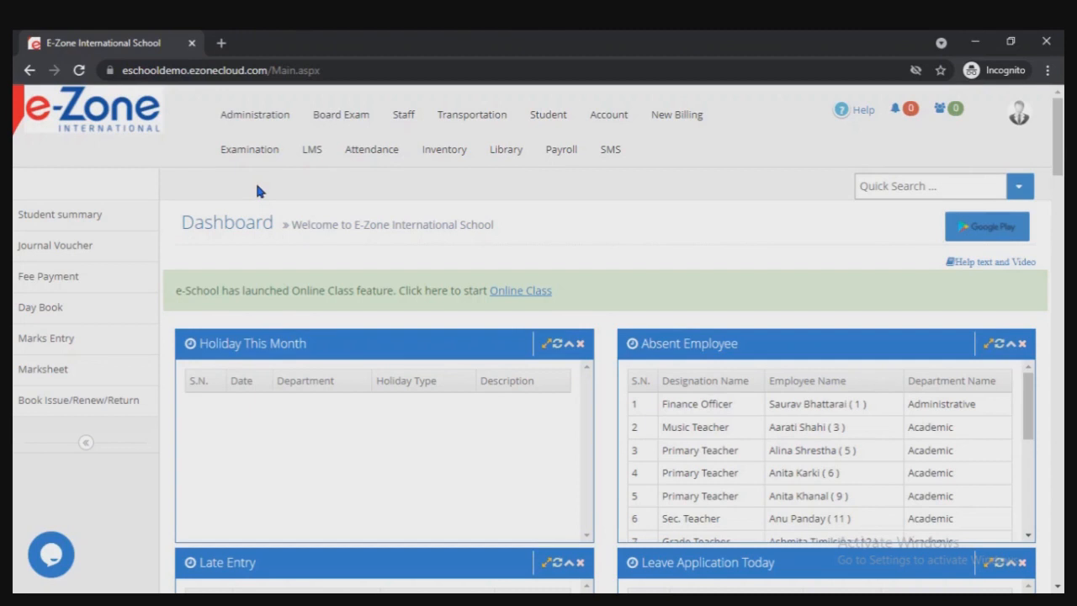
# Under School Setup's University/Board, add a university named Test with the code t11 and save it.
pyautogui.click(260, 118)
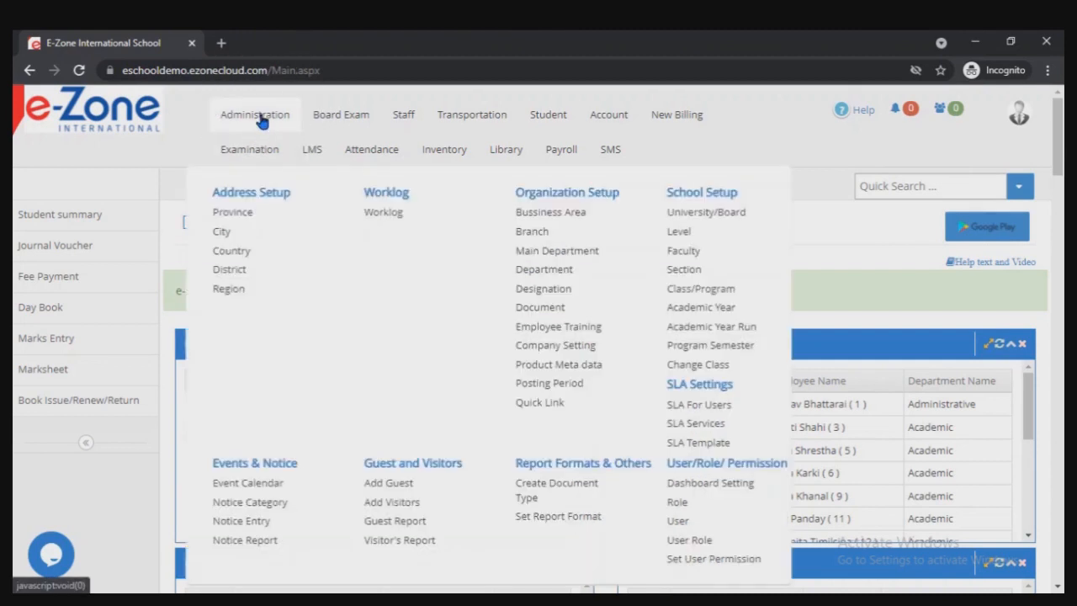
pyautogui.click(721, 211)
pyautogui.scroll(-2, 705, 375)
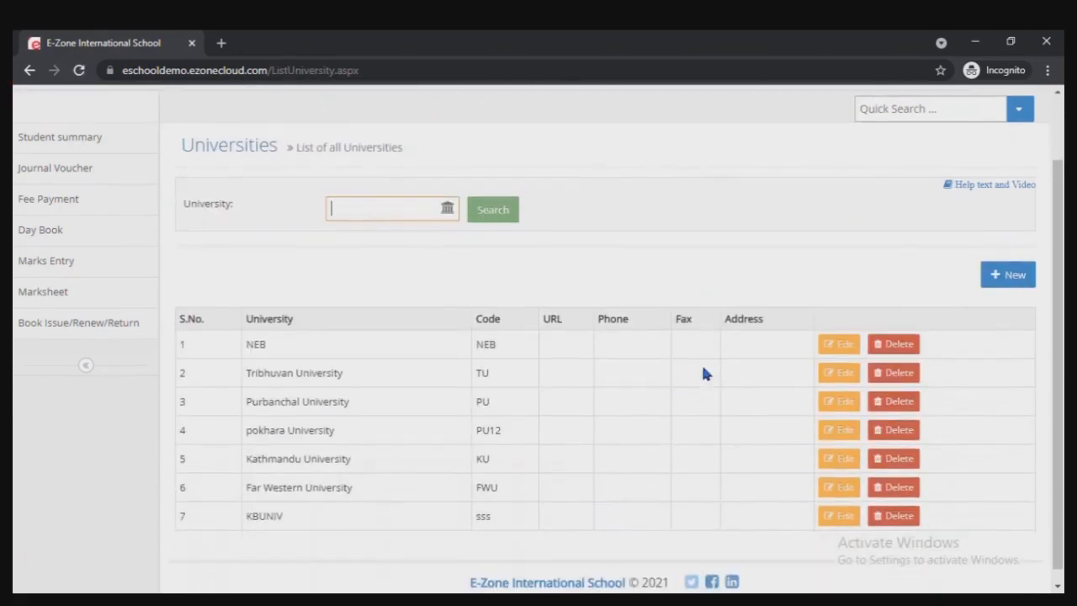
pyautogui.click(990, 283)
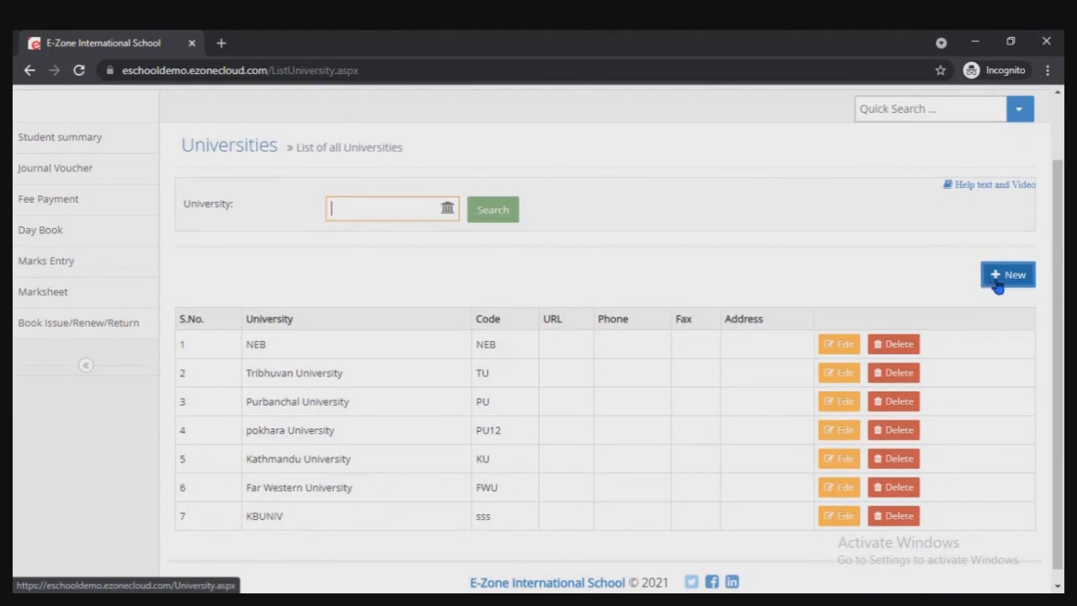
pyautogui.click(1001, 285)
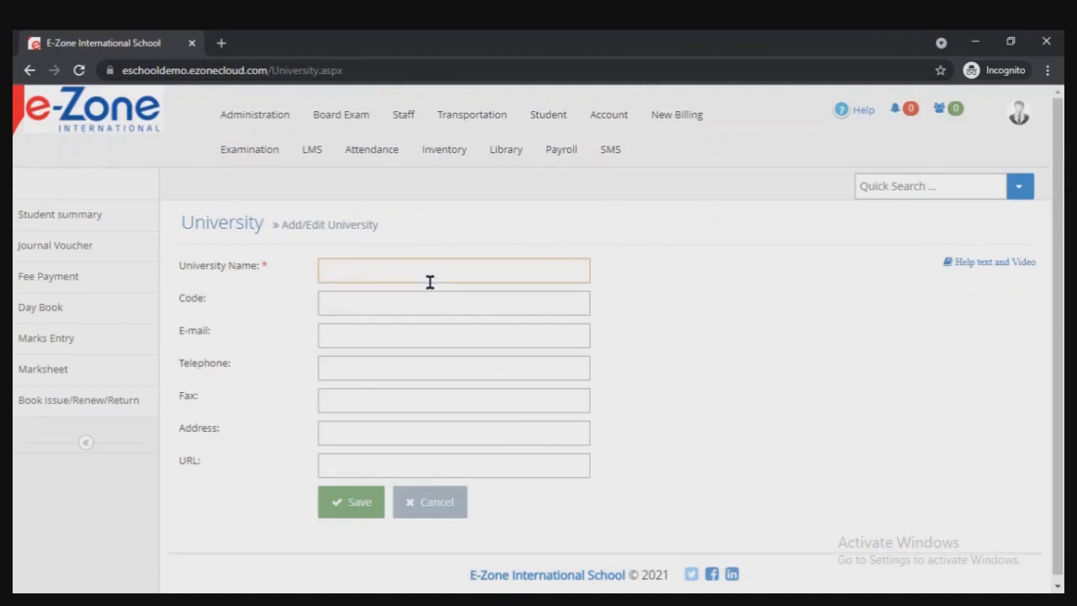
pyautogui.write('Test')
pyautogui.click(348, 295)
pyautogui.write('011')
pyautogui.click(337, 503)
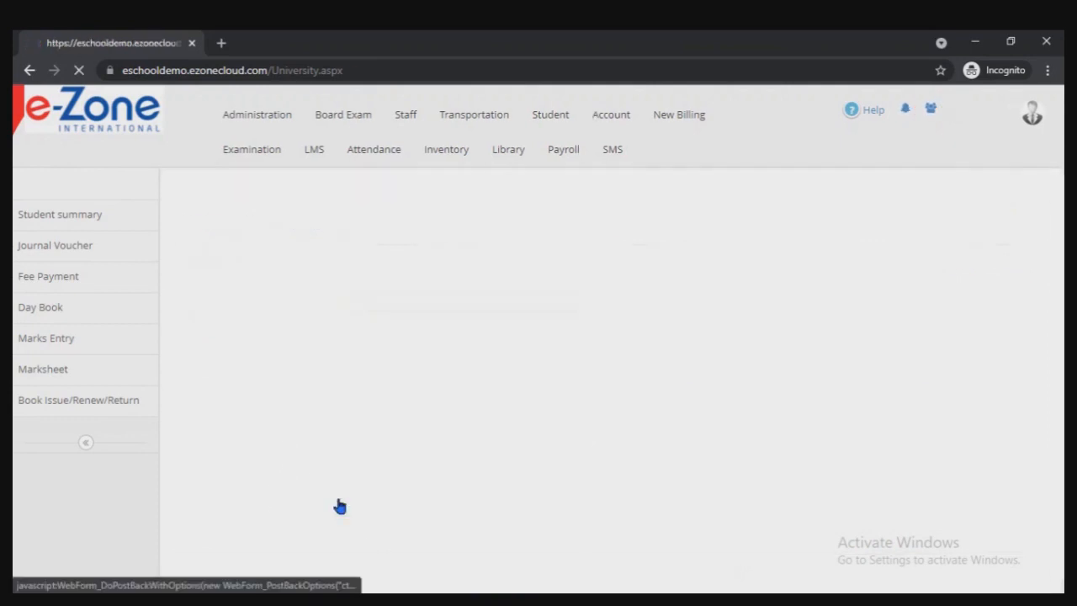
# Set the Test university's code to t1 and update the record.
pyautogui.scroll(-2, 435, 471)
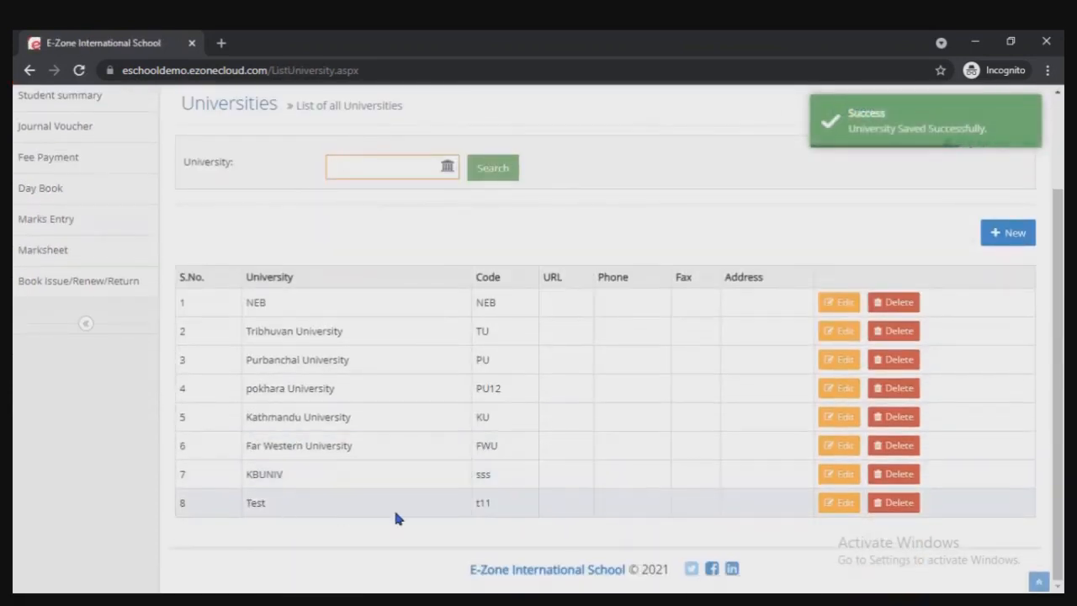
pyautogui.click(824, 502)
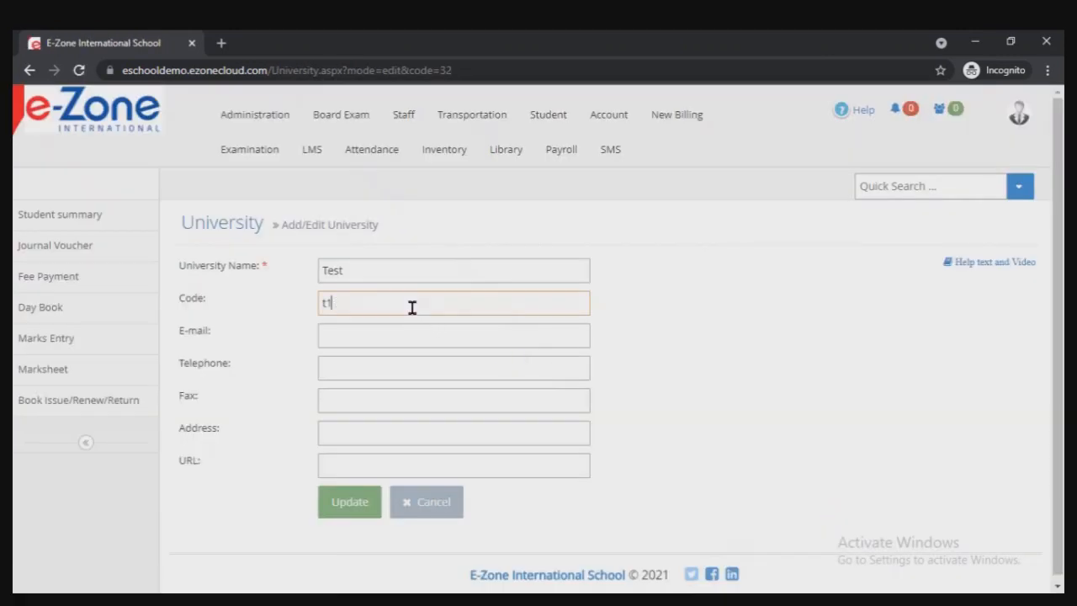
pyautogui.click(341, 503)
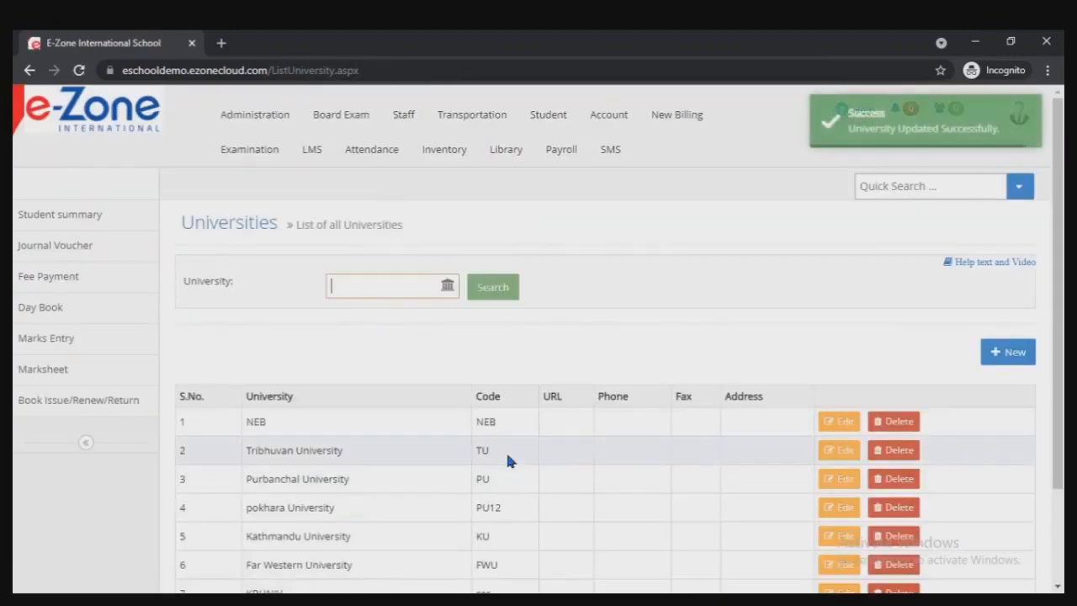
# Delete the Test university from the list of universities and confirm the removal.
pyautogui.scroll(-2, 506, 450)
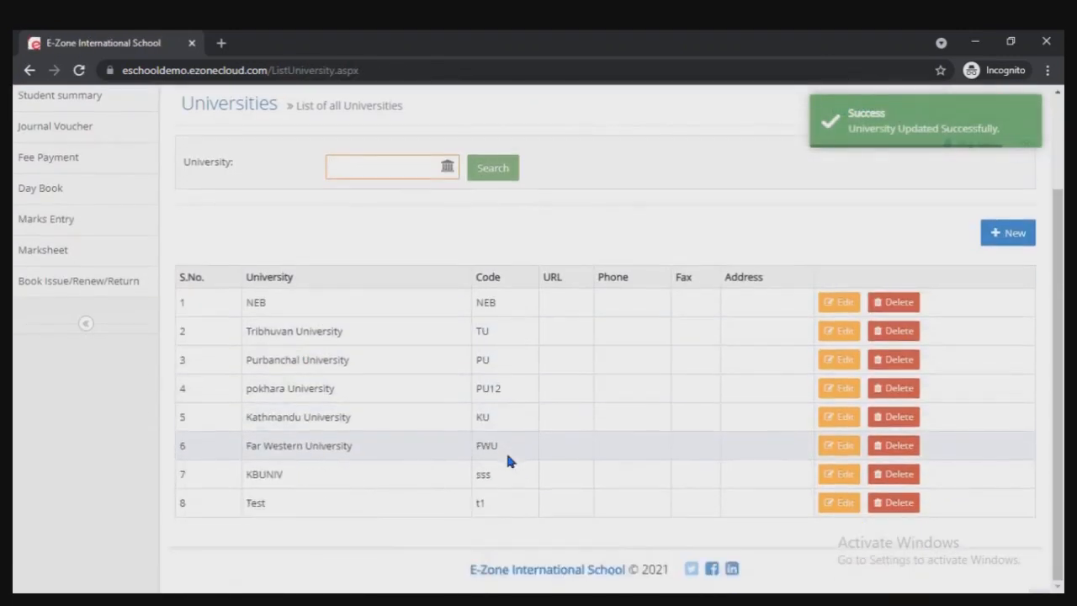
pyautogui.click(897, 503)
pyautogui.click(614, 154)
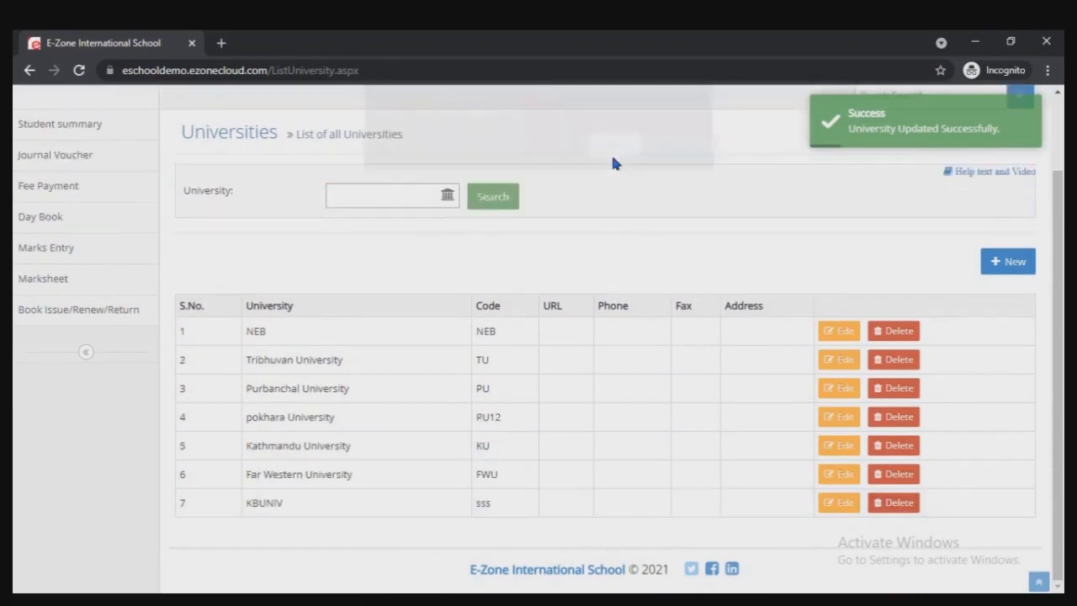
# Under School Setup's Level, add a Bachelor level with level order 1 for Tribhuvan University and save it.
pyautogui.scroll(2, 505, 345)
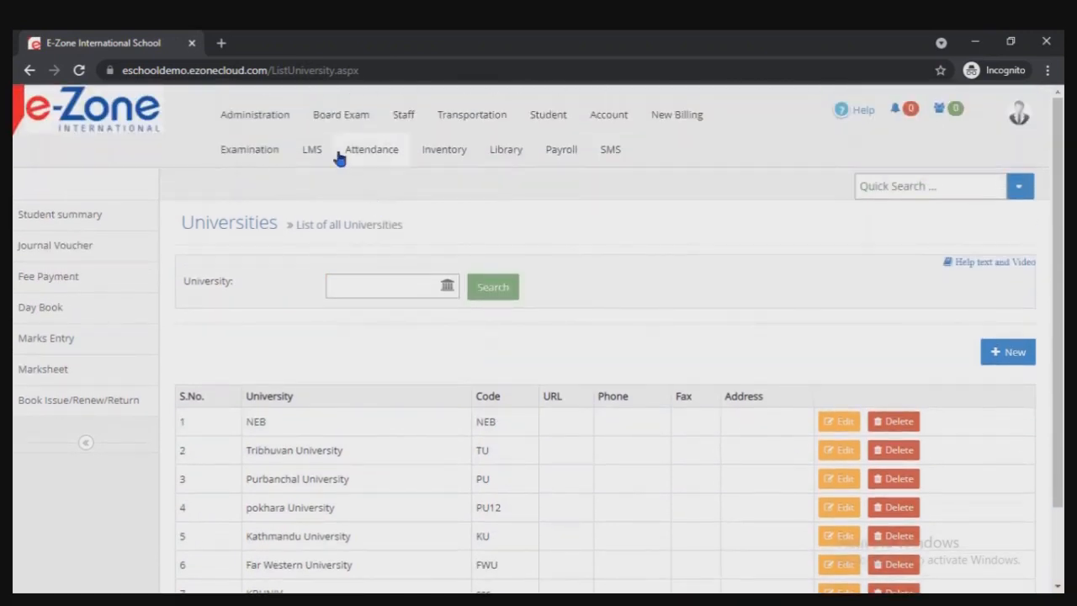
pyautogui.click(249, 116)
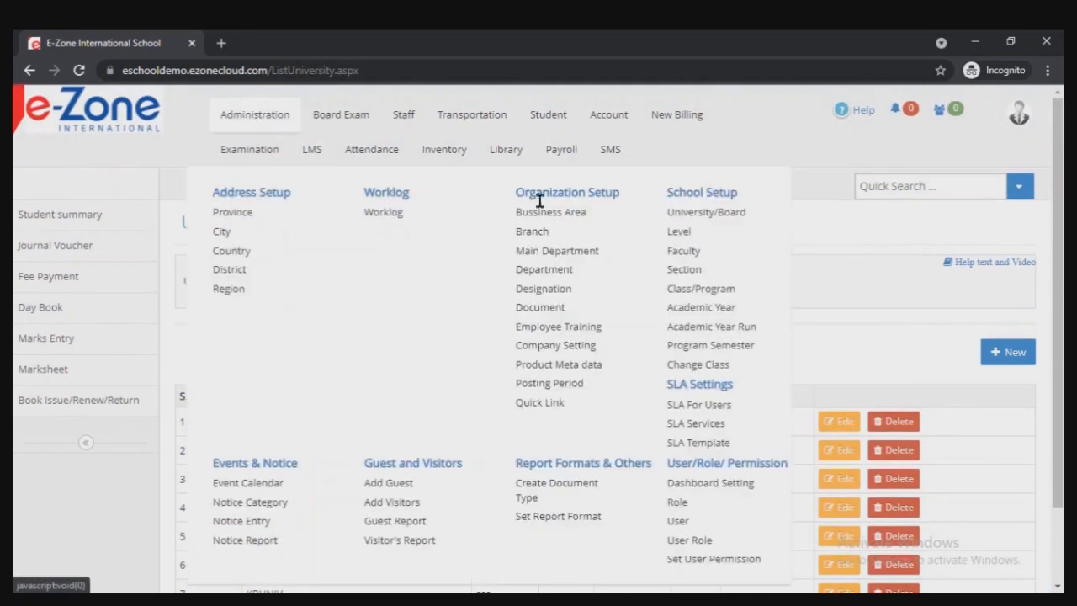
pyautogui.click(703, 235)
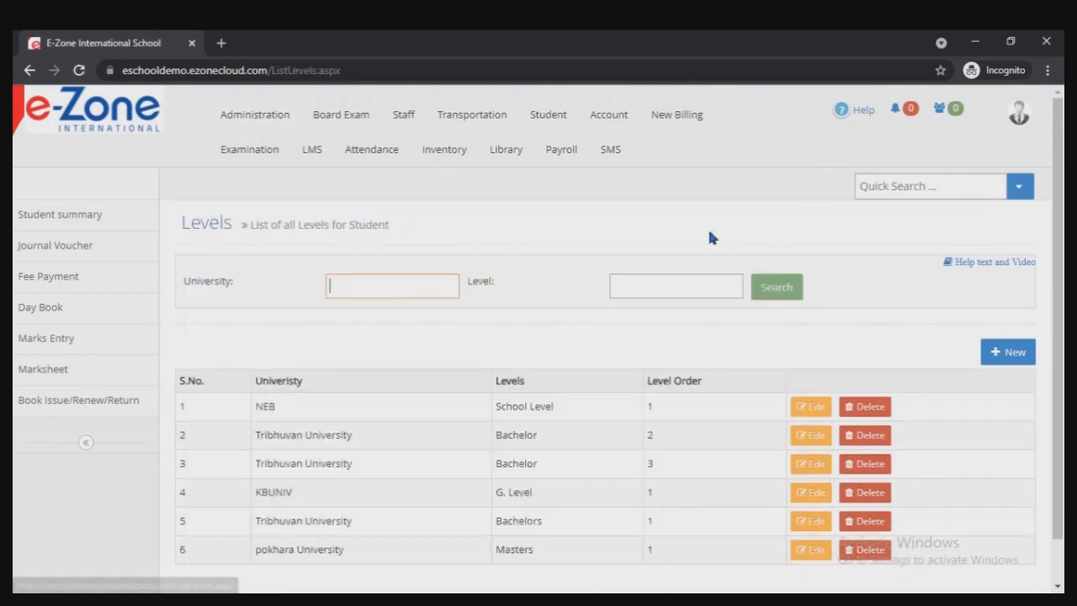
pyautogui.click(1016, 353)
pyautogui.click(547, 269)
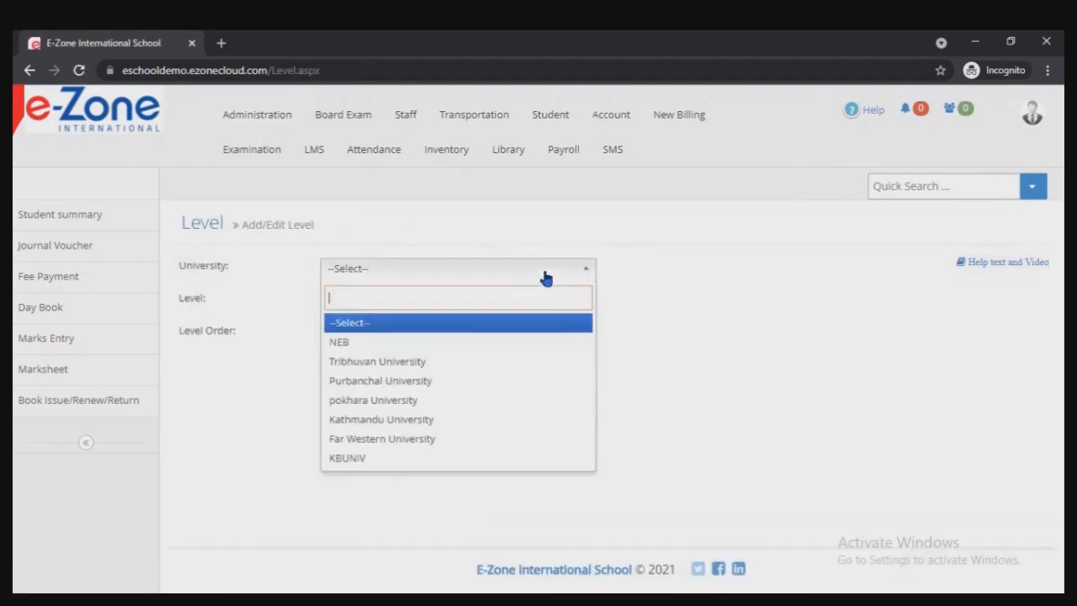
pyautogui.click(484, 361)
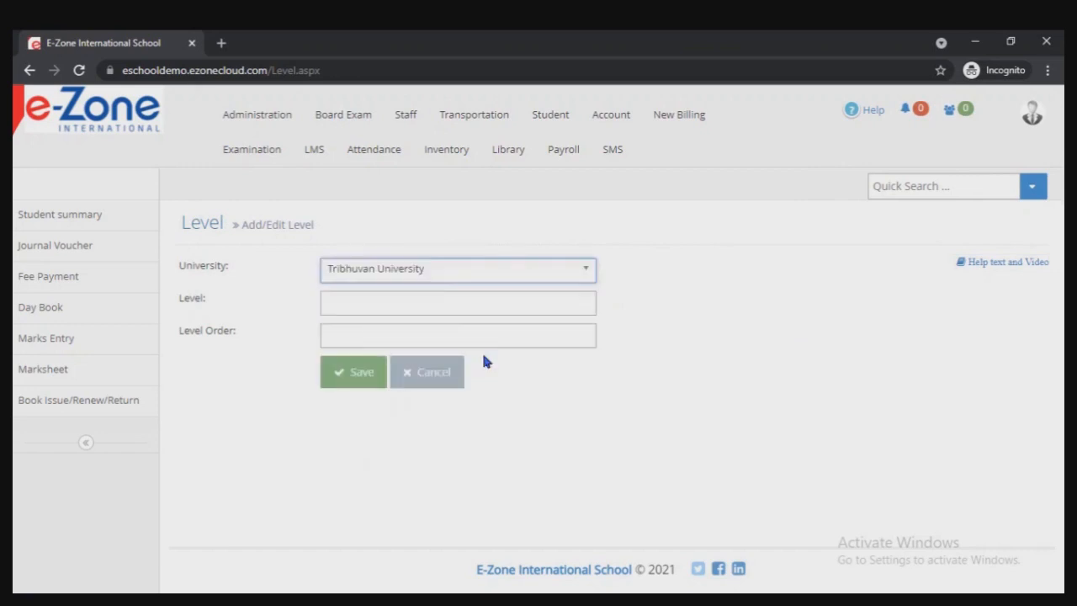
pyautogui.click(426, 308)
pyautogui.write('Bachelor')
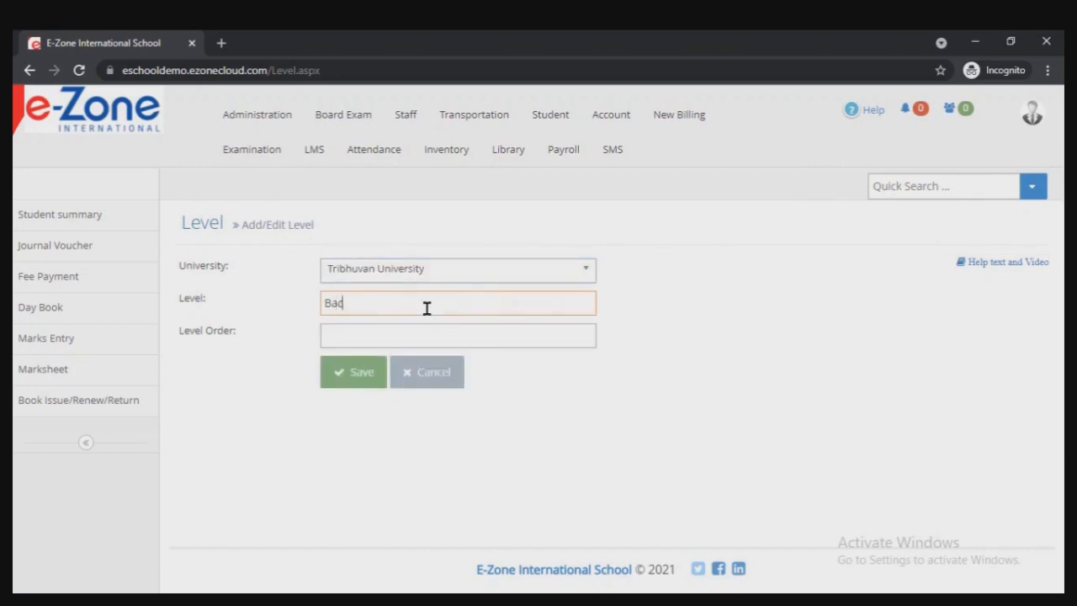
pyautogui.click(405, 332)
pyautogui.write('1')
pyautogui.click(371, 372)
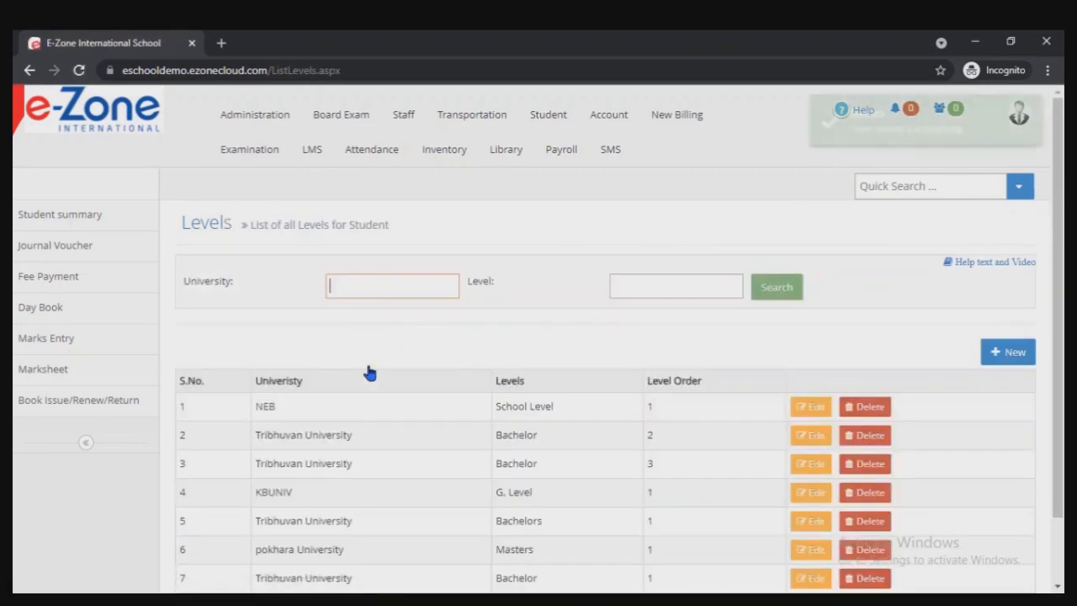
# Set the level order of the newly added Tribhuvan University Bachelor level to 0 and update it.
pyautogui.scroll(-1, 651, 403)
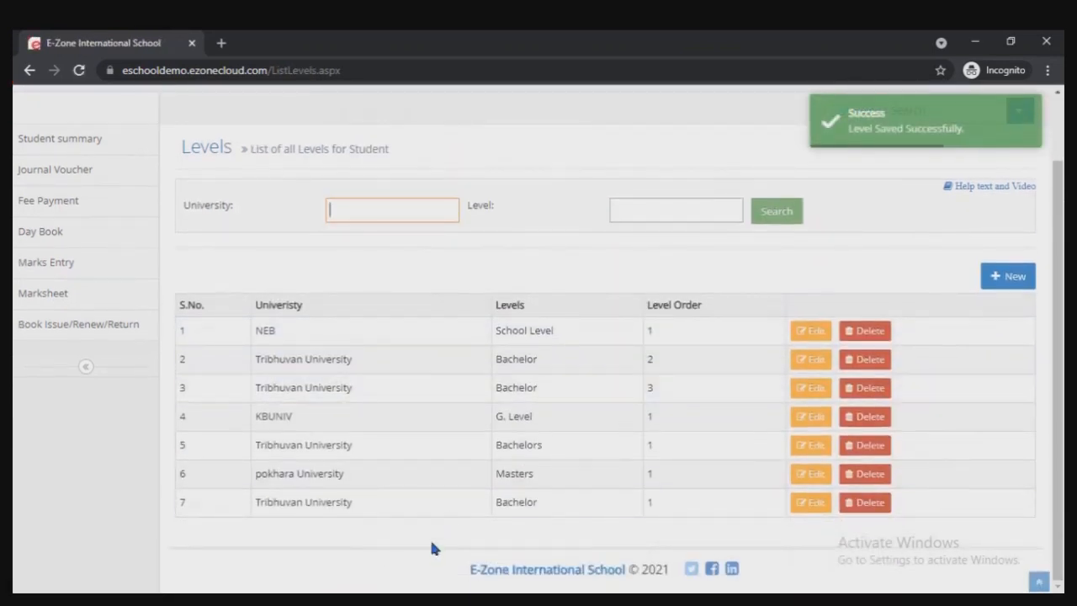
pyautogui.click(799, 510)
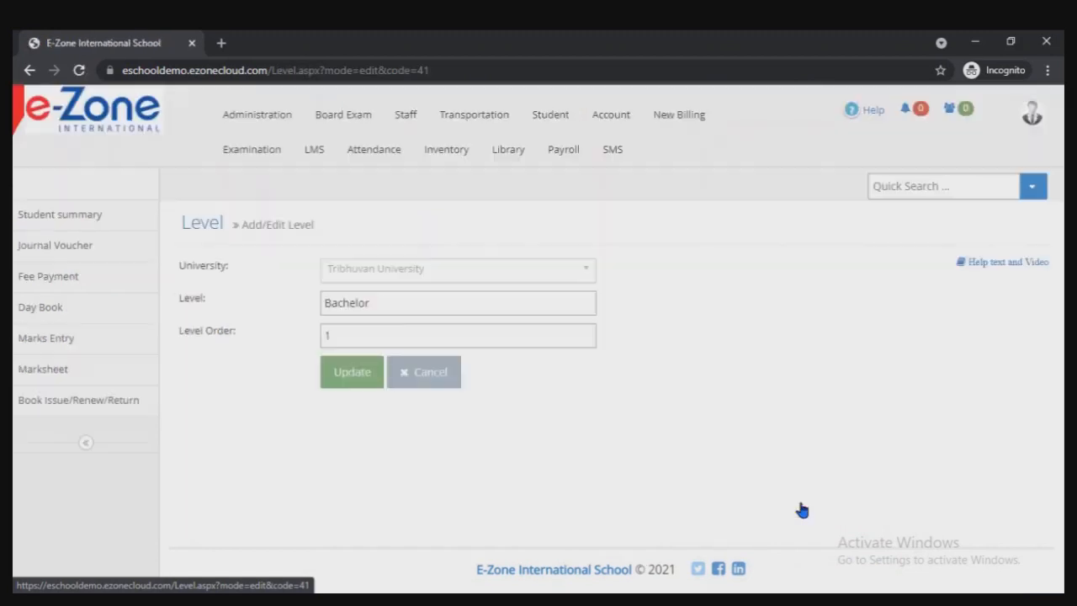
pyautogui.click(391, 329)
pyautogui.write('0')
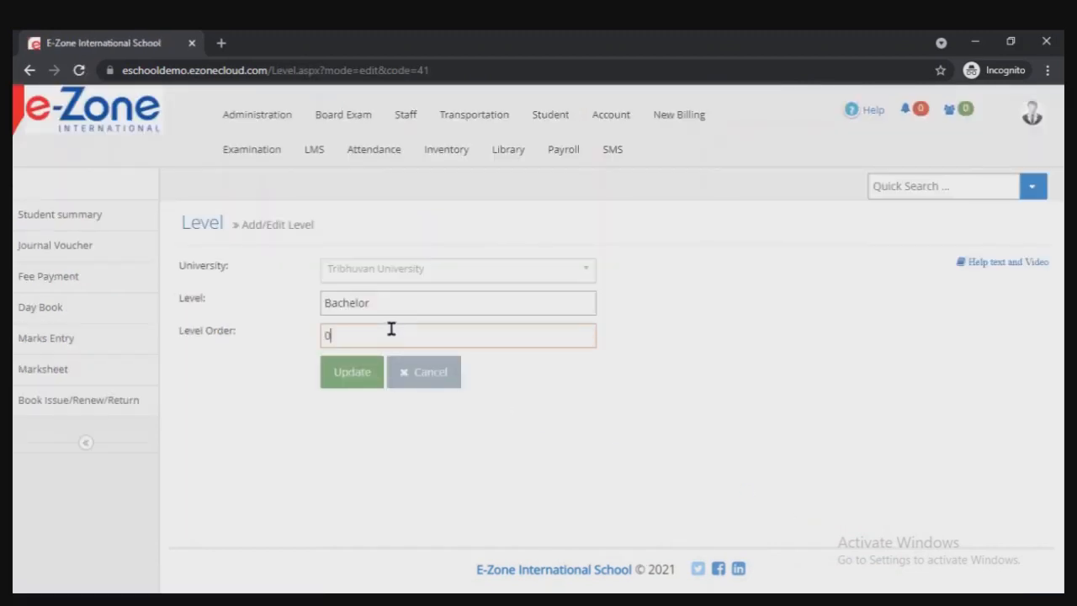
pyautogui.click(357, 372)
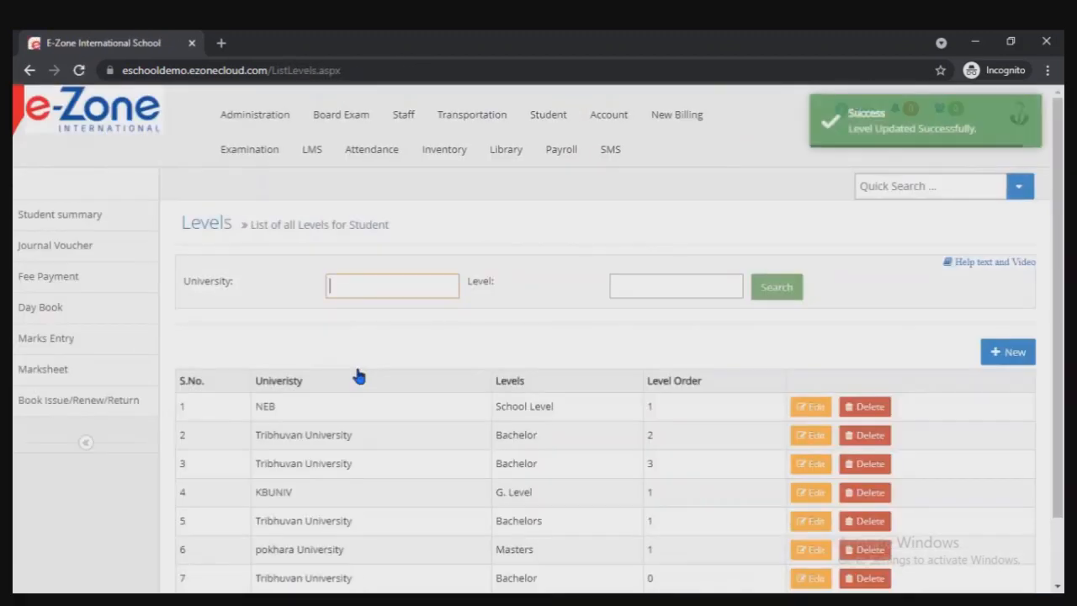
# Delete the Tribhuvan University Bachelor level with level order 0 and confirm the removal.
pyautogui.scroll(-1, 576, 393)
pyautogui.scroll(-1, 576, 393)
pyautogui.click(860, 502)
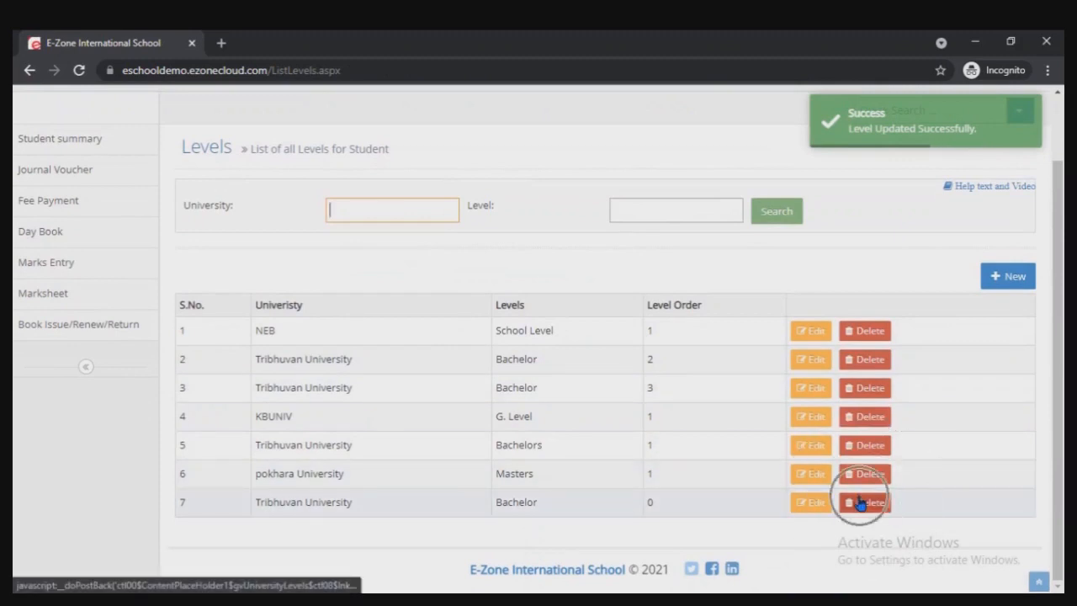
pyautogui.click(613, 153)
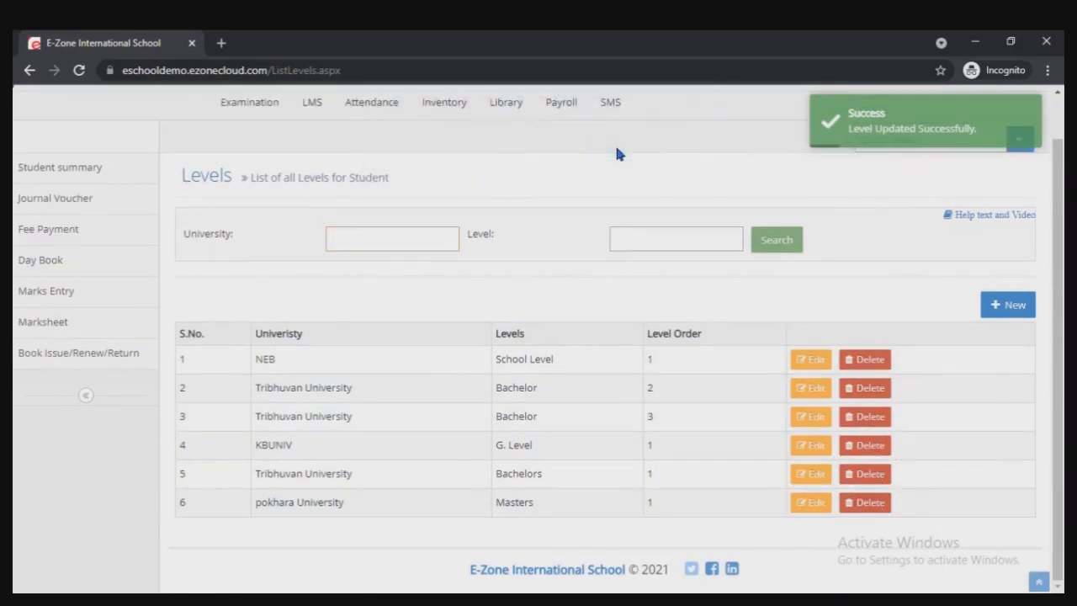
# Under School Setup's Faculty, add a faculty named arts with the code aa1, save it and return to the faculty list.
pyautogui.scroll(1, 358, 295)
pyautogui.click(261, 118)
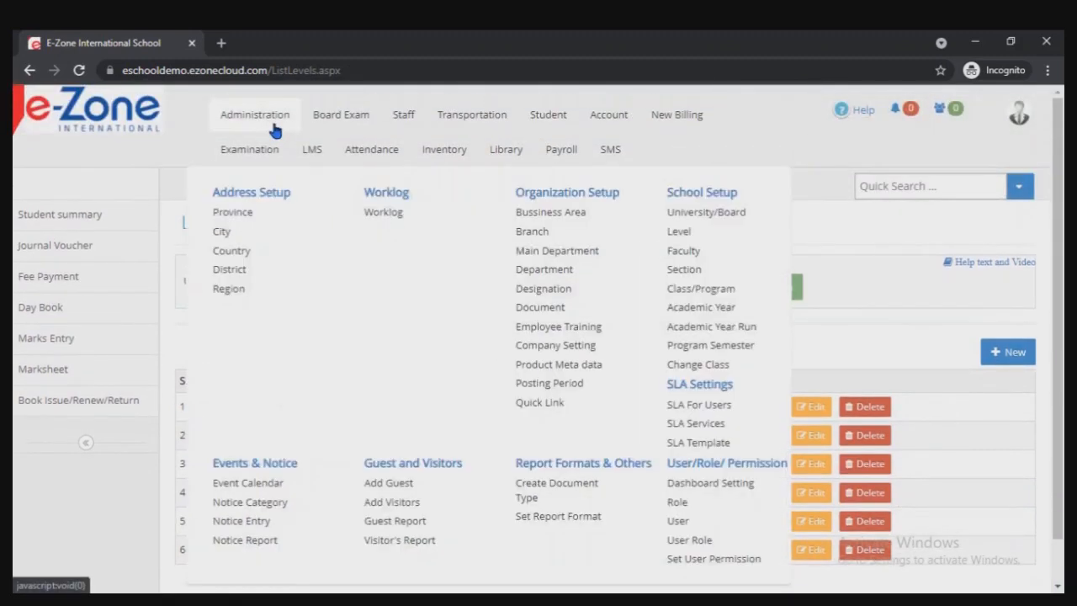
pyautogui.click(721, 257)
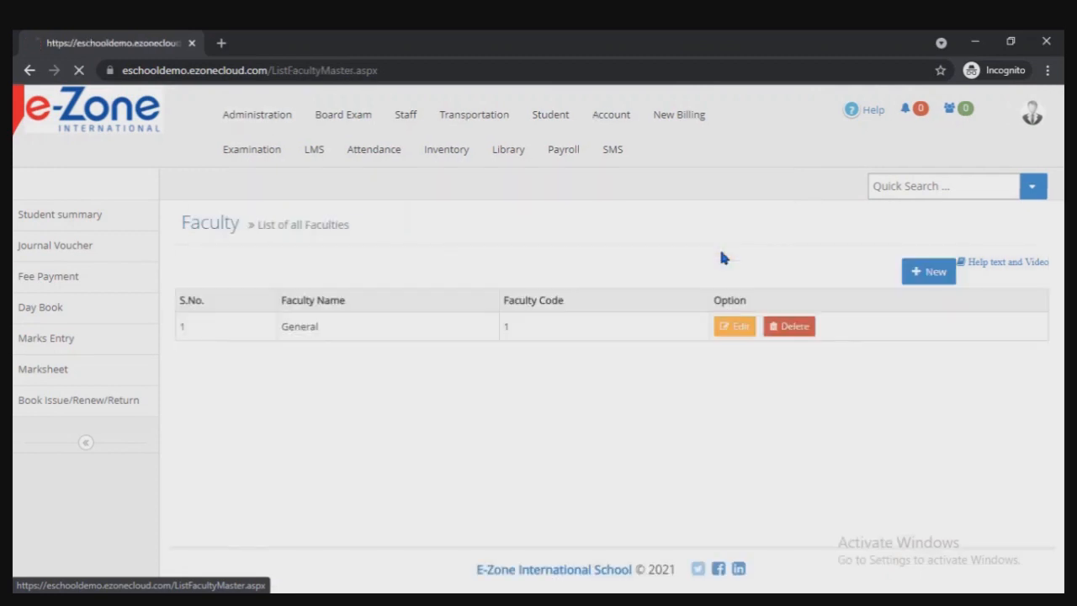
pyautogui.click(917, 280)
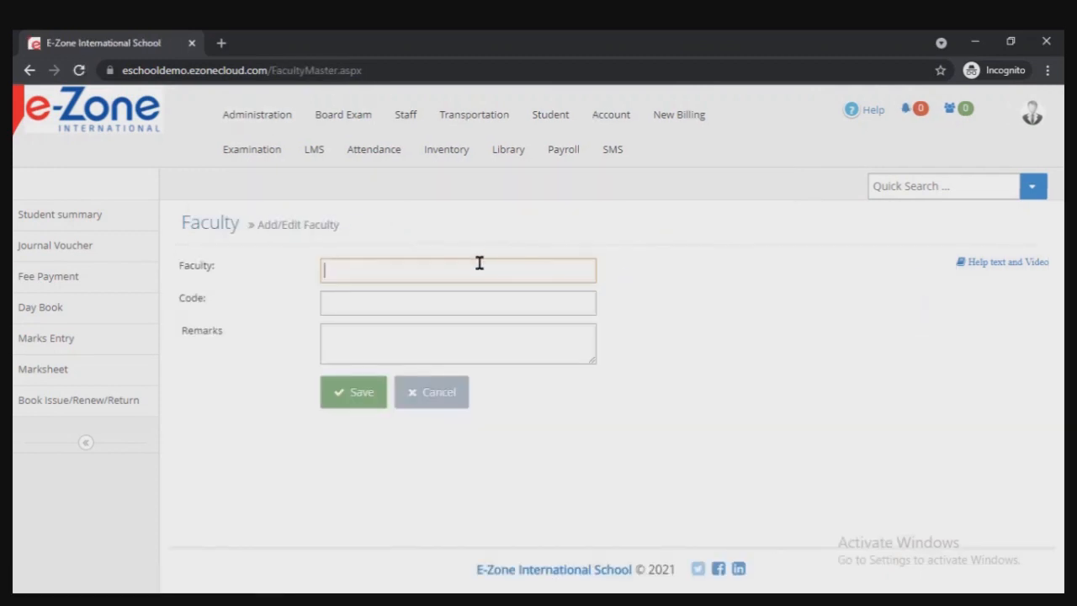
pyautogui.write('arts')
pyautogui.write('aa1')
pyautogui.click(373, 385)
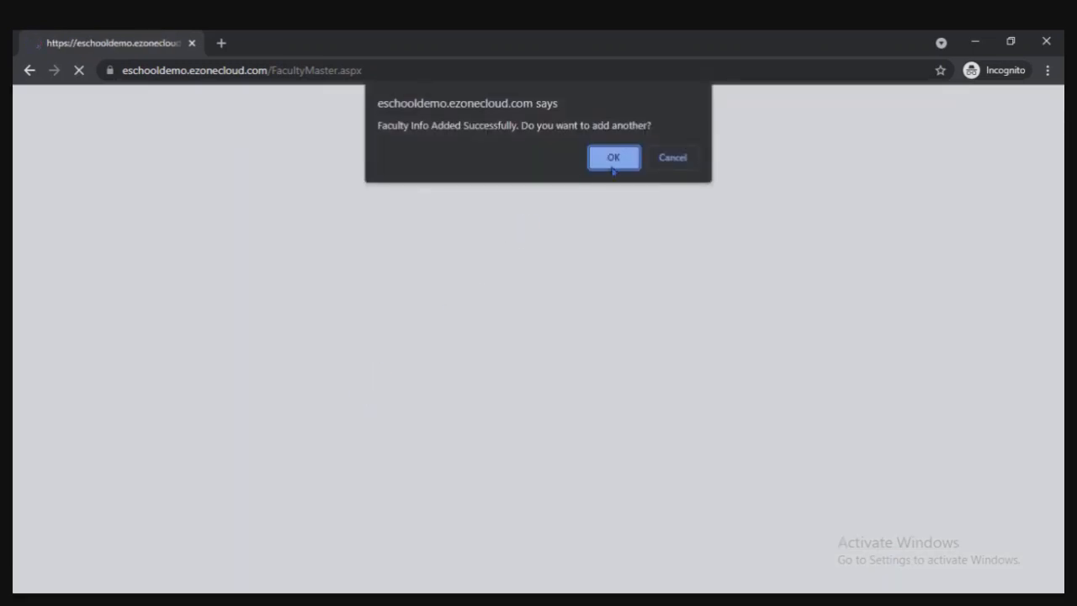
pyautogui.click(613, 165)
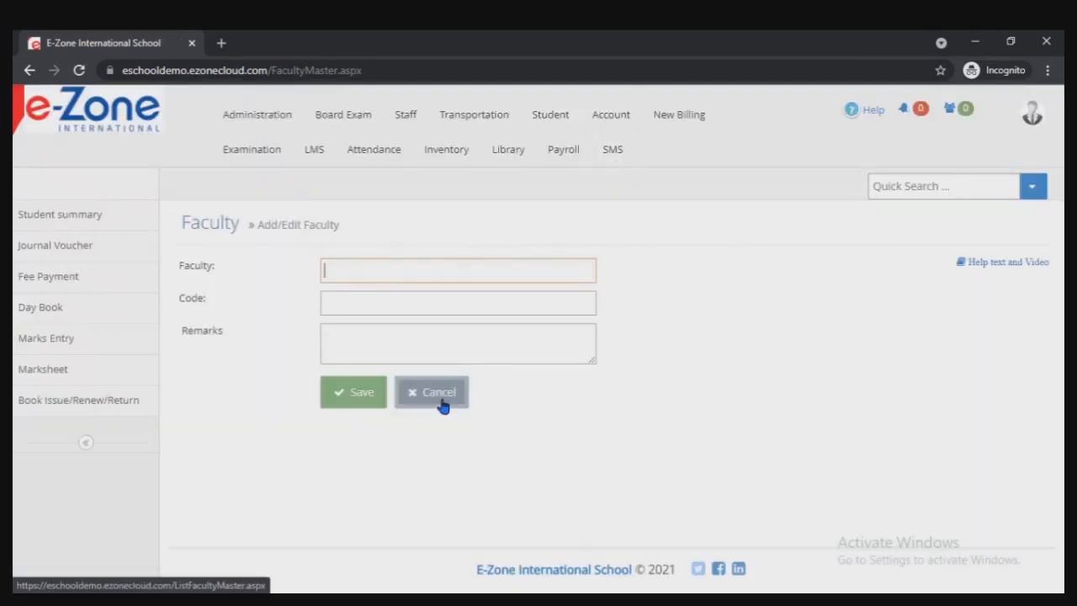
pyautogui.click(443, 403)
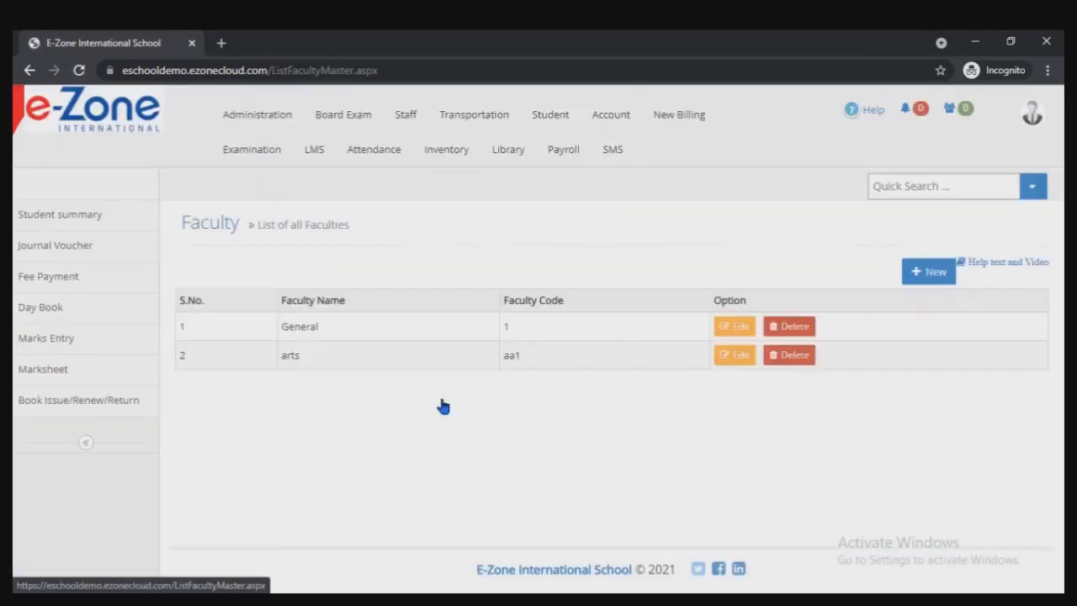
# Set the arts faculty's code to aa, update it, and delete that faculty from the list.
pyautogui.click(731, 356)
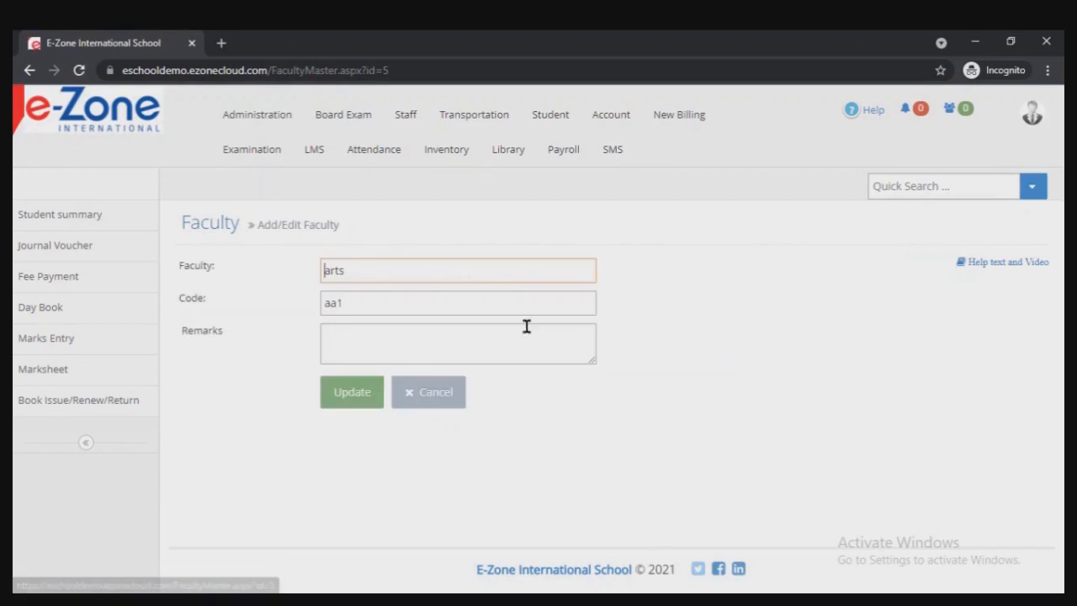
pyautogui.click(430, 306)
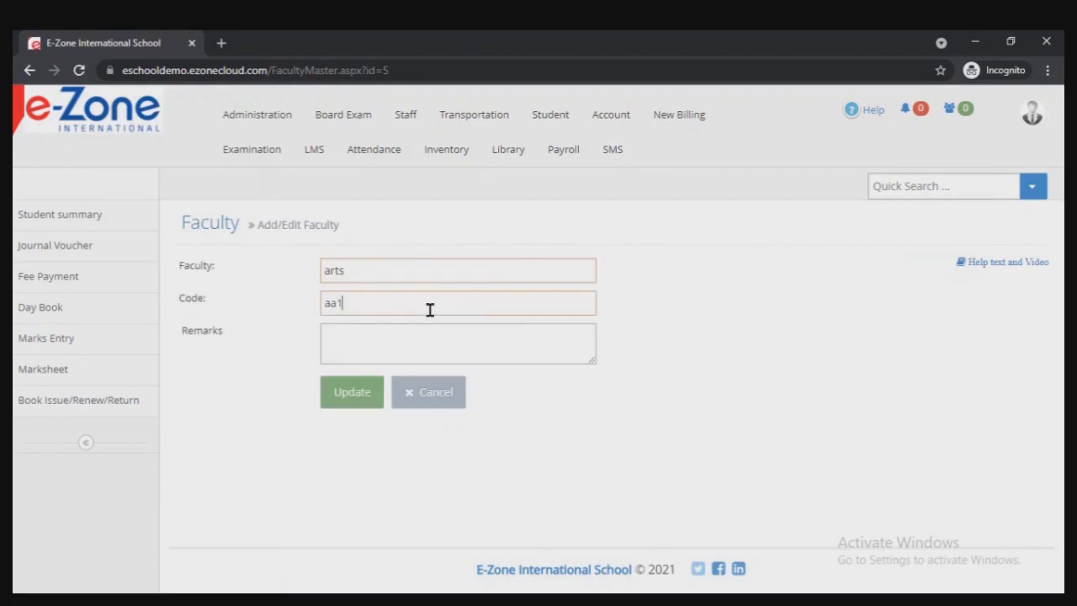
pyautogui.click(347, 394)
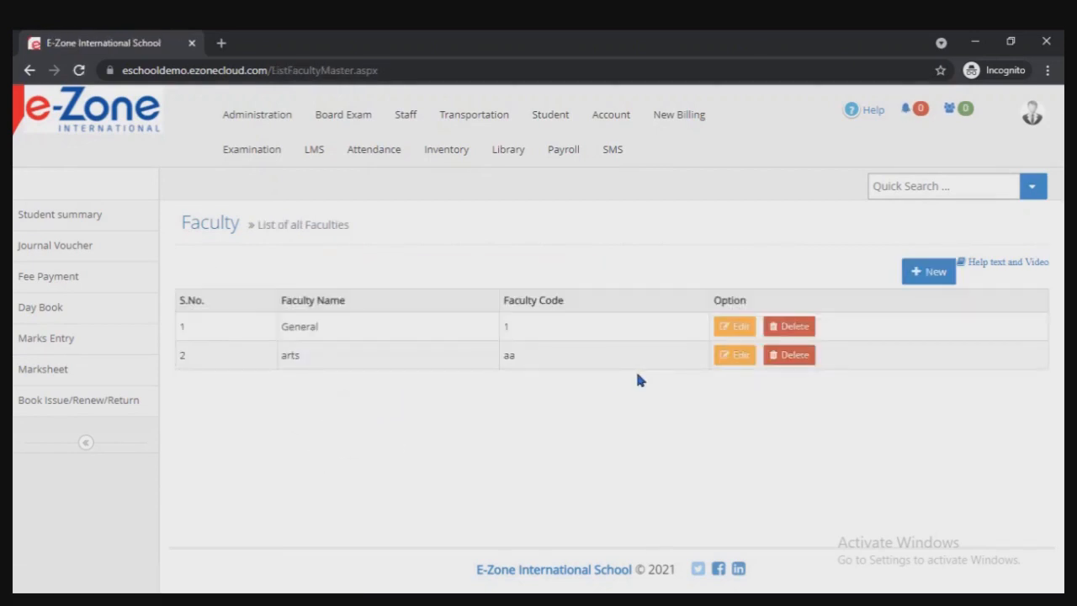
pyautogui.click(783, 360)
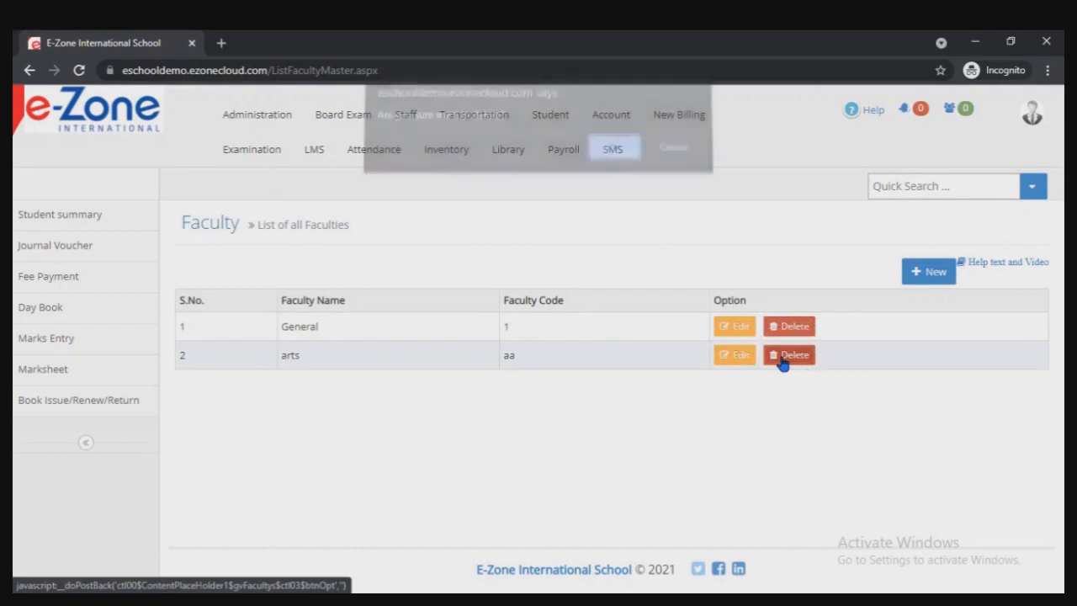
pyautogui.click(613, 158)
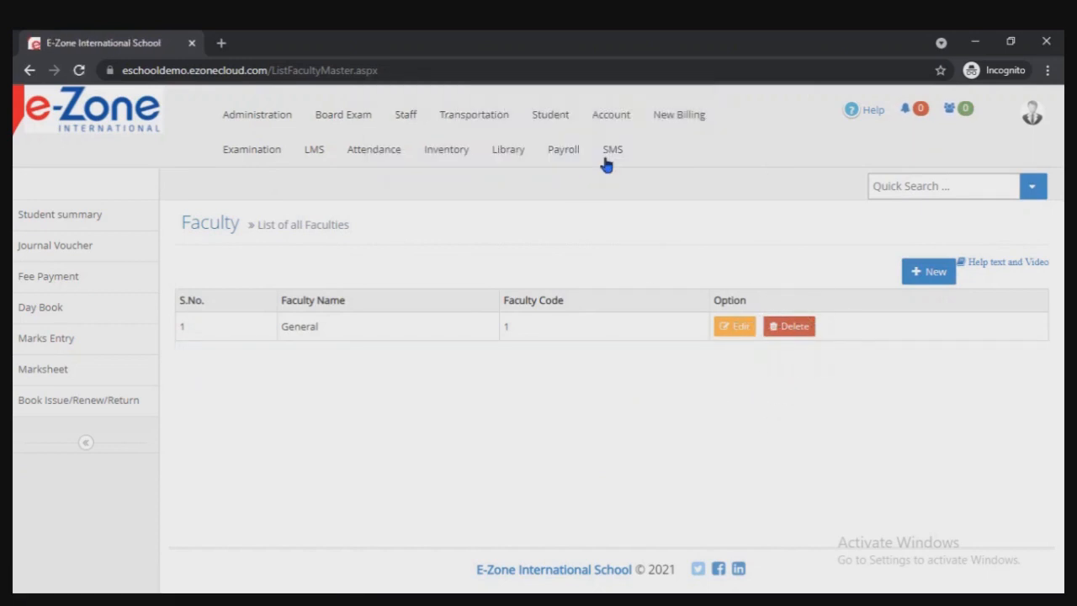
# Under School Setup's Section, add a new section named F and save it.
pyautogui.click(275, 124)
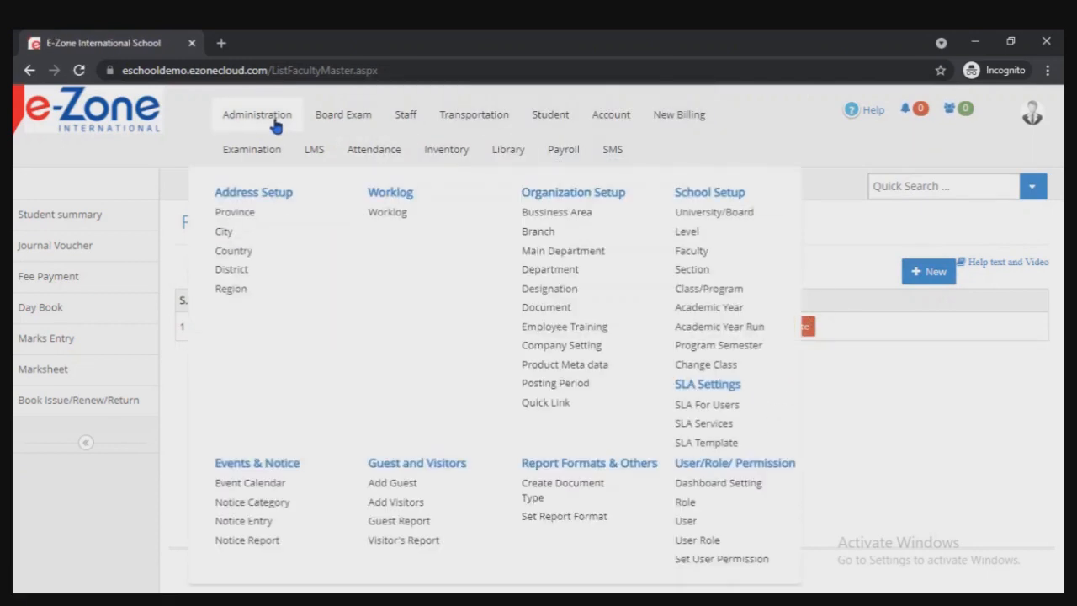
pyautogui.click(722, 273)
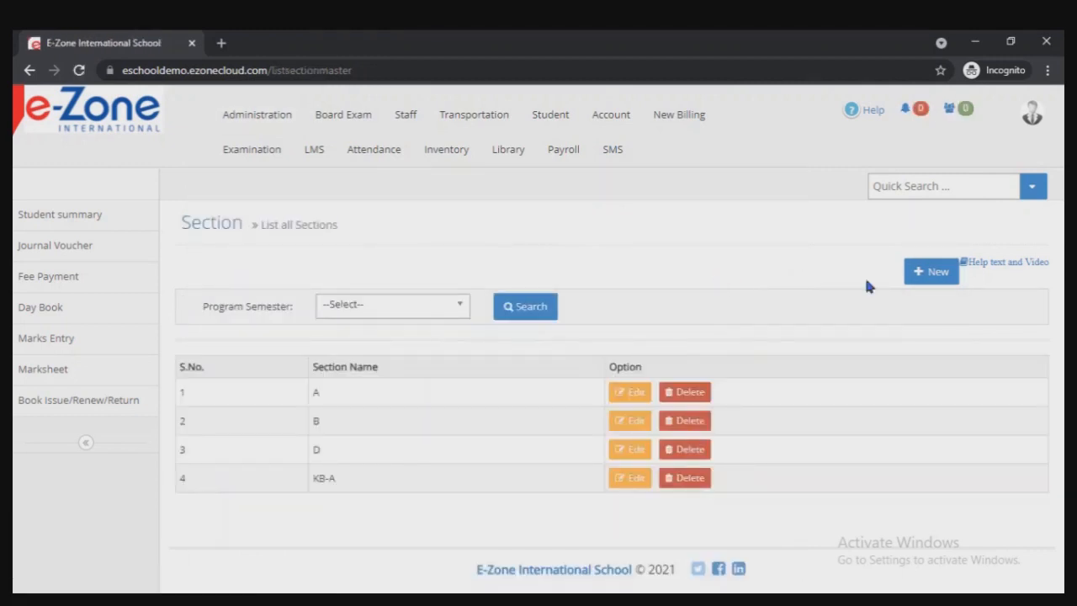
pyautogui.click(932, 276)
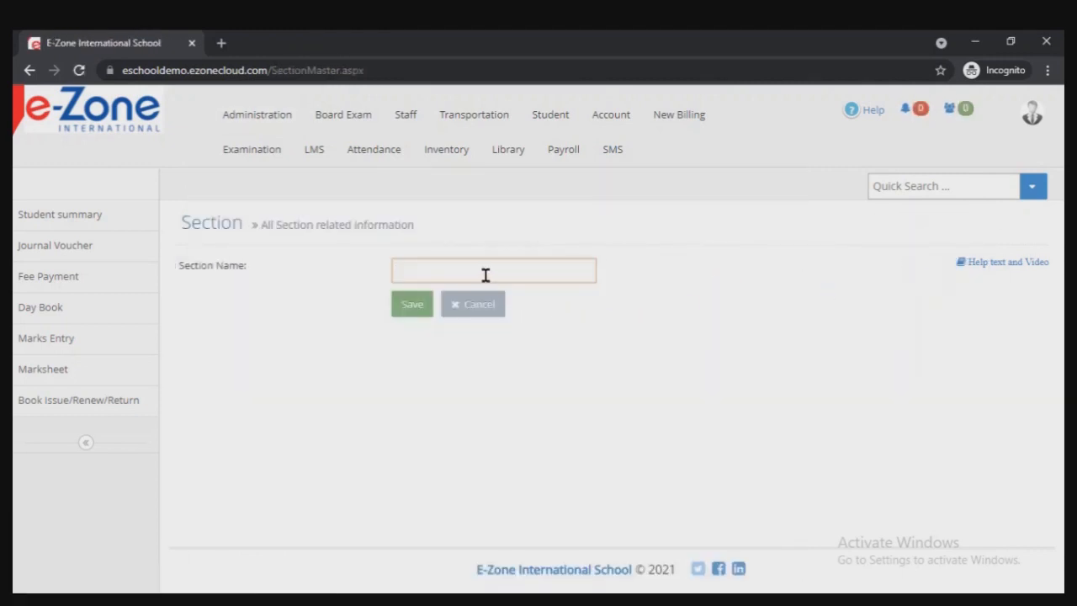
pyautogui.write('F')
pyautogui.click(419, 303)
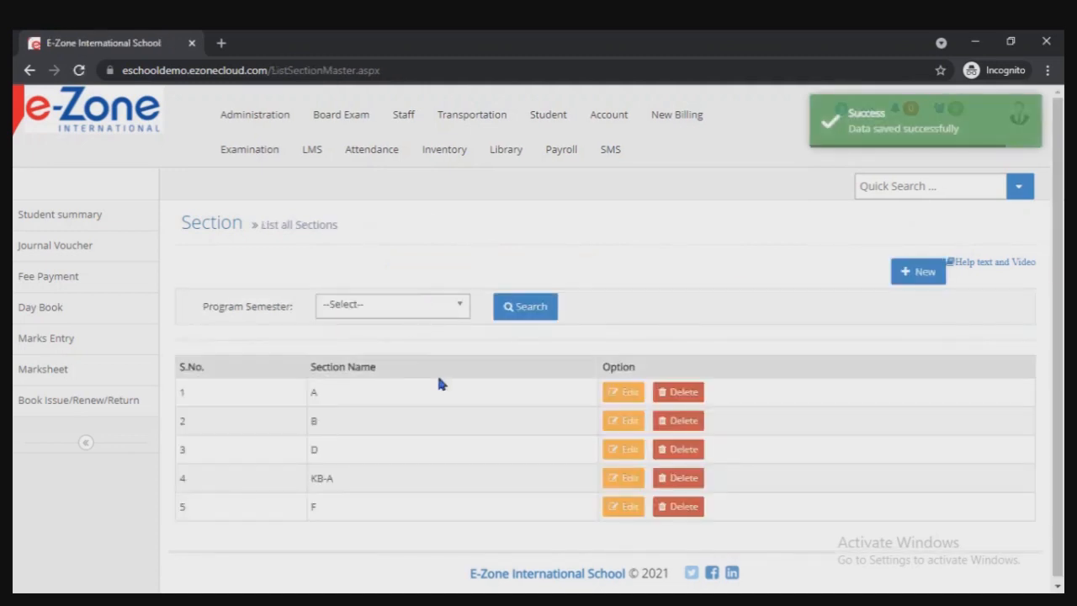
pyautogui.click(617, 505)
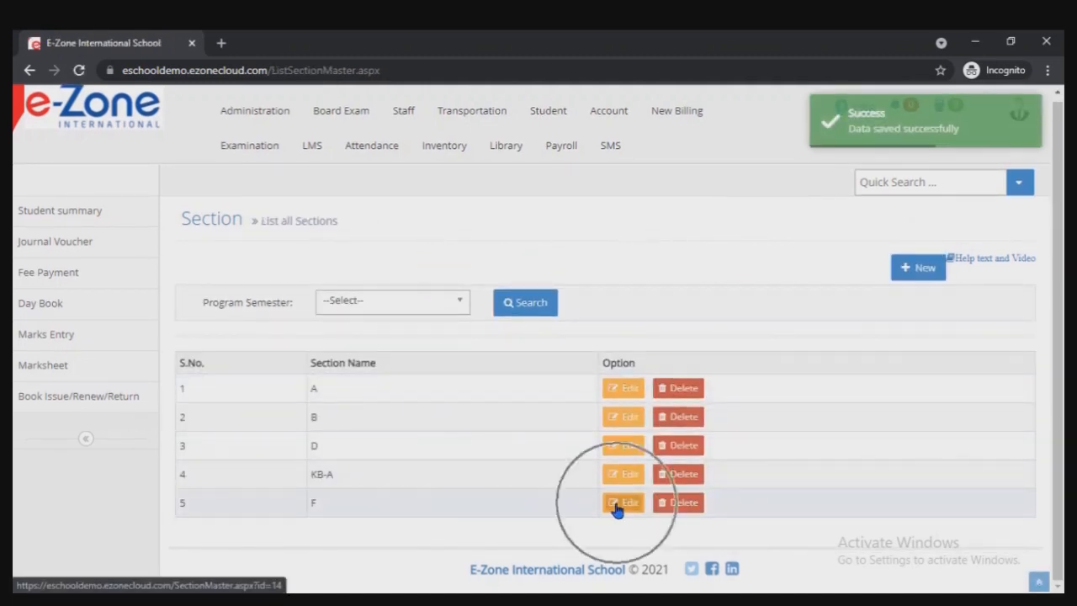
pyautogui.click(673, 503)
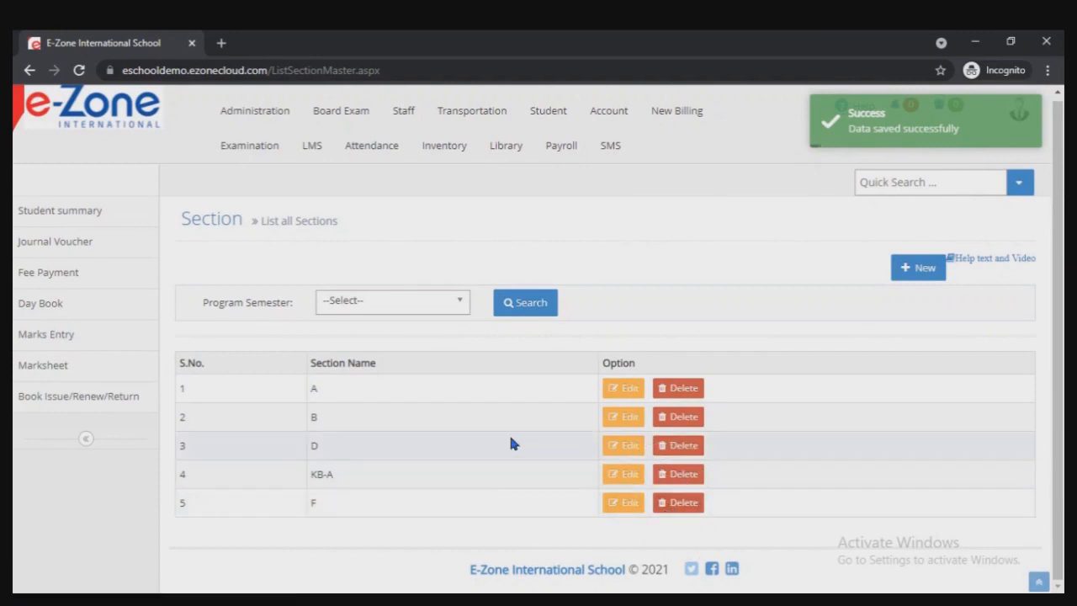
# Start adding a new program under School Setup's Class/Program.
pyautogui.moveTo(263, 118)
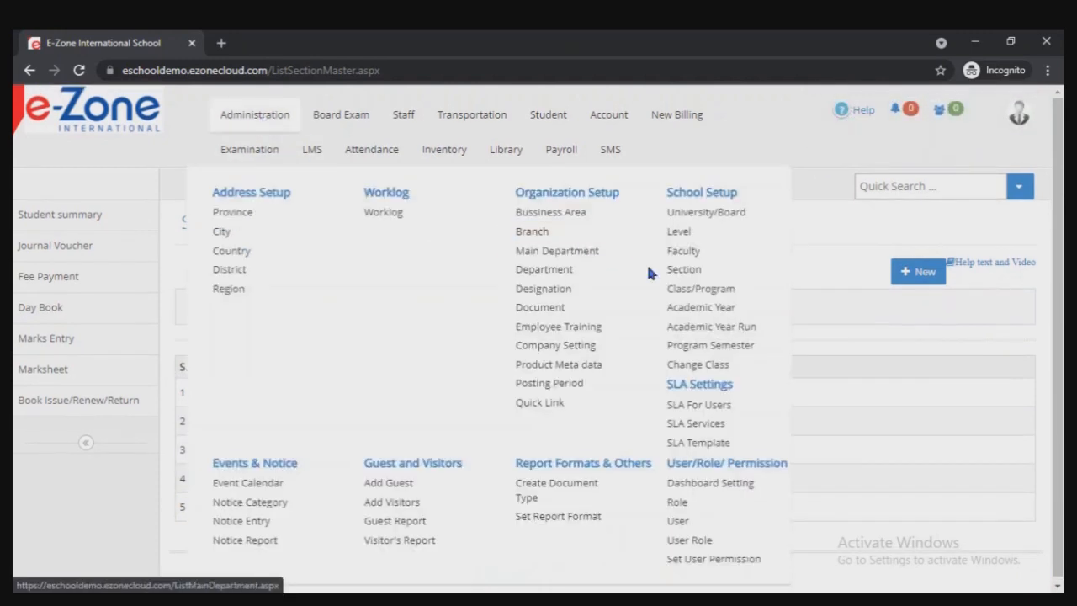
pyautogui.click(722, 290)
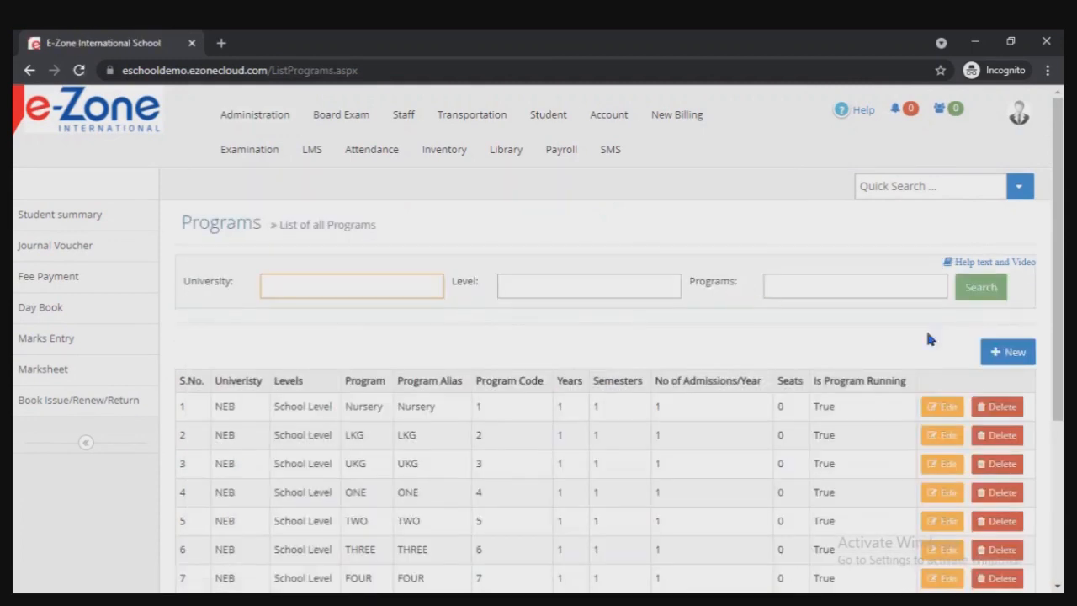
pyautogui.click(1009, 352)
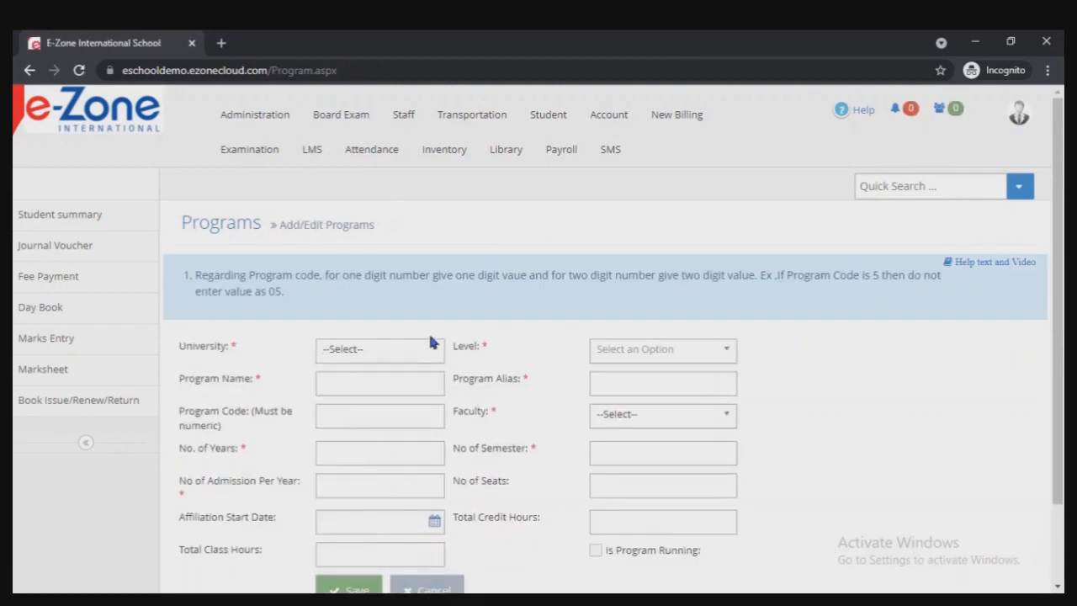
pyautogui.click(402, 351)
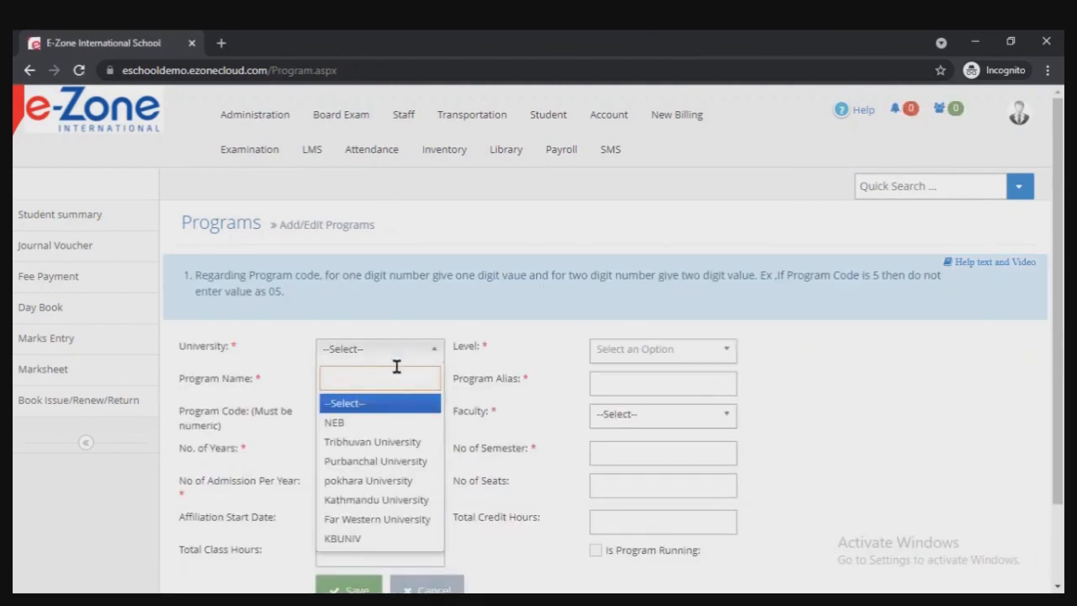
pyautogui.click(386, 461)
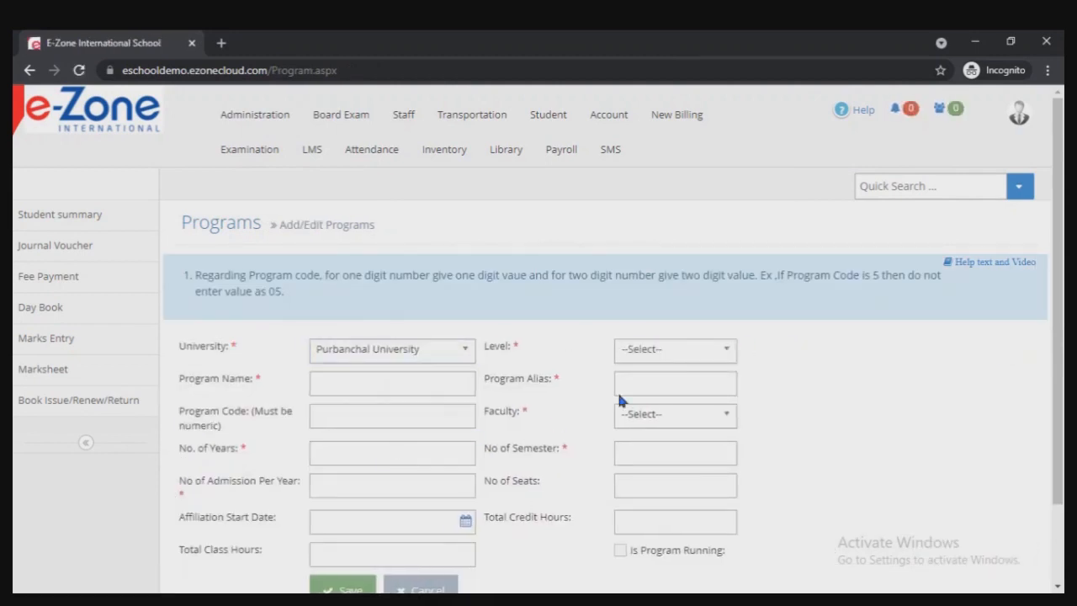
pyautogui.click(670, 359)
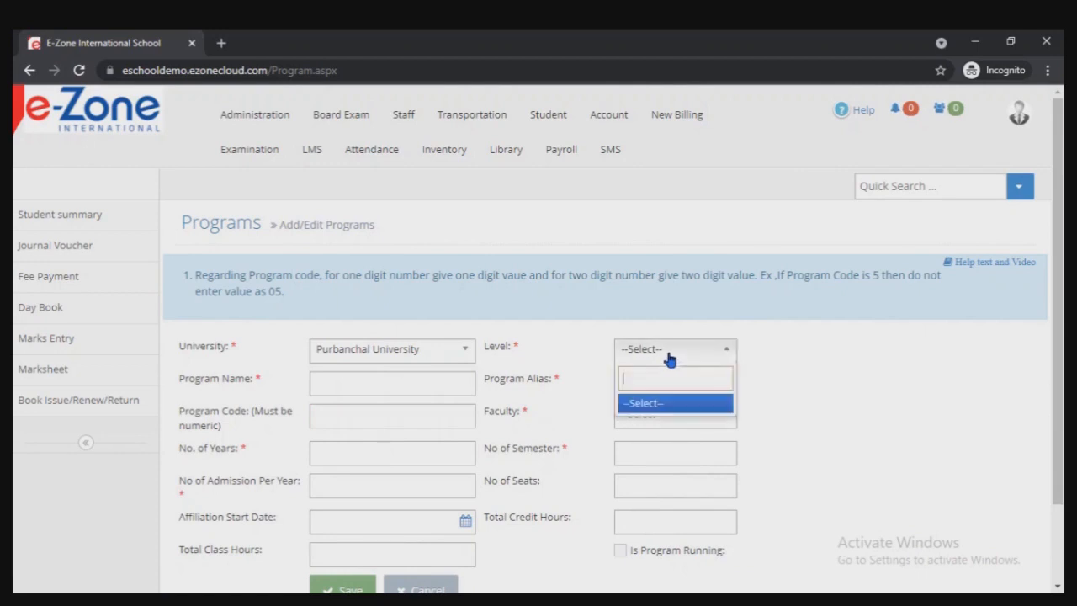
pyautogui.click(669, 358)
# Assign the new program to Tribhuvan University at the Bachelor level.
pyautogui.click(457, 356)
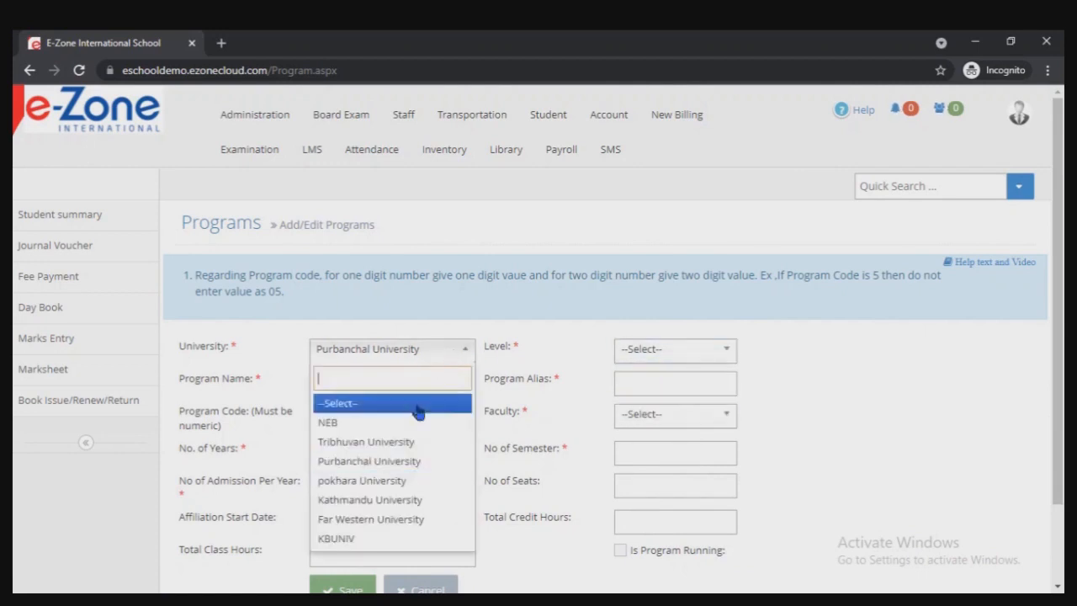
pyautogui.click(403, 440)
pyautogui.click(646, 354)
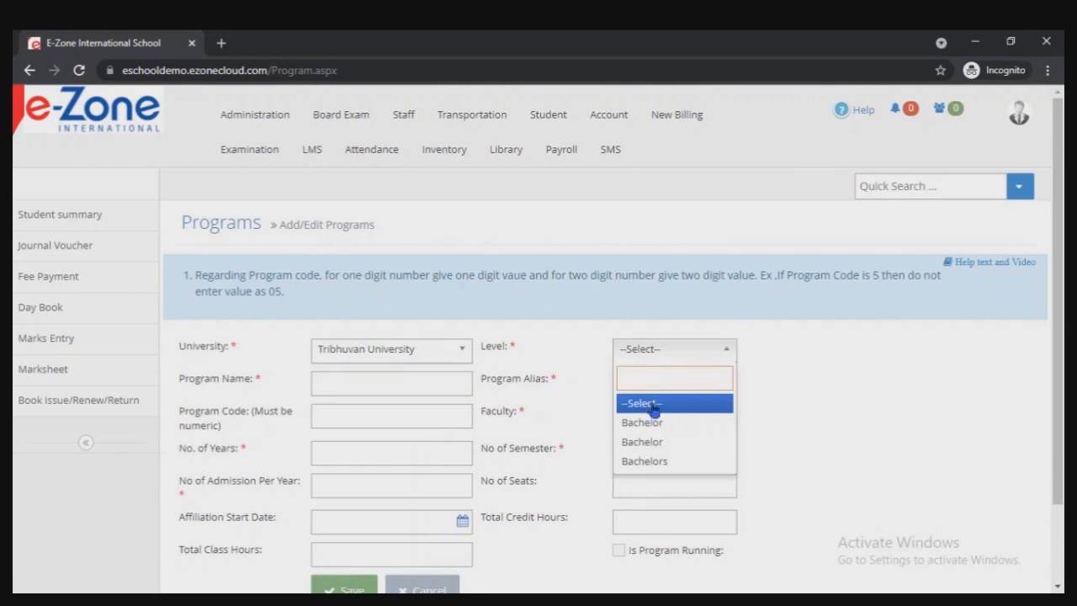
pyautogui.click(654, 428)
# Enter BCA as both the program name and program alias, with program code 12.
pyautogui.click(395, 379)
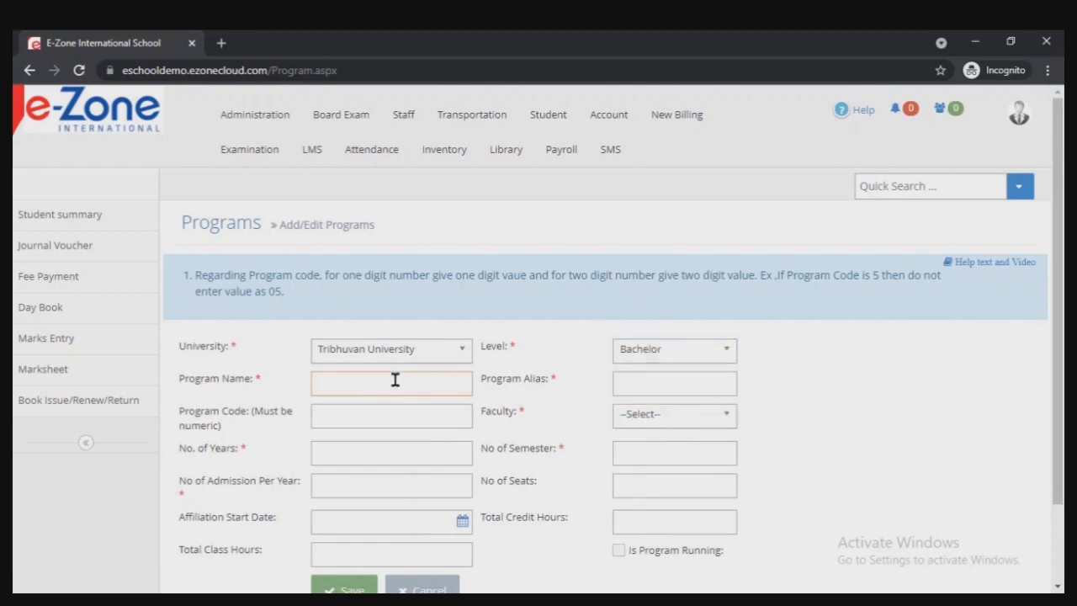
pyautogui.write('B')
pyautogui.click(671, 382)
pyautogui.write('BCA')
pyautogui.click(405, 411)
pyautogui.write('12')
# Set the program to 4 years, 8 semesters and 1 admission per year, and mark it as running.
pyautogui.scroll(-2, 412, 409)
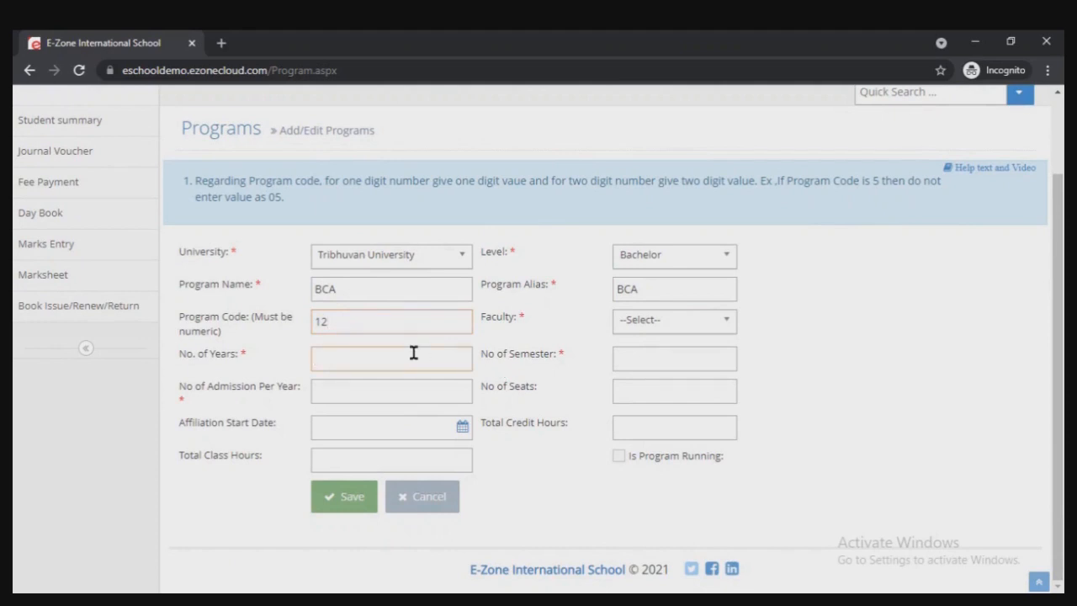
pyautogui.write('1')
pyautogui.click(641, 360)
pyautogui.write('1')
pyautogui.click(405, 361)
pyautogui.click(619, 455)
# Assign the General faculty to the BCA program and save the program.
pyautogui.click(338, 505)
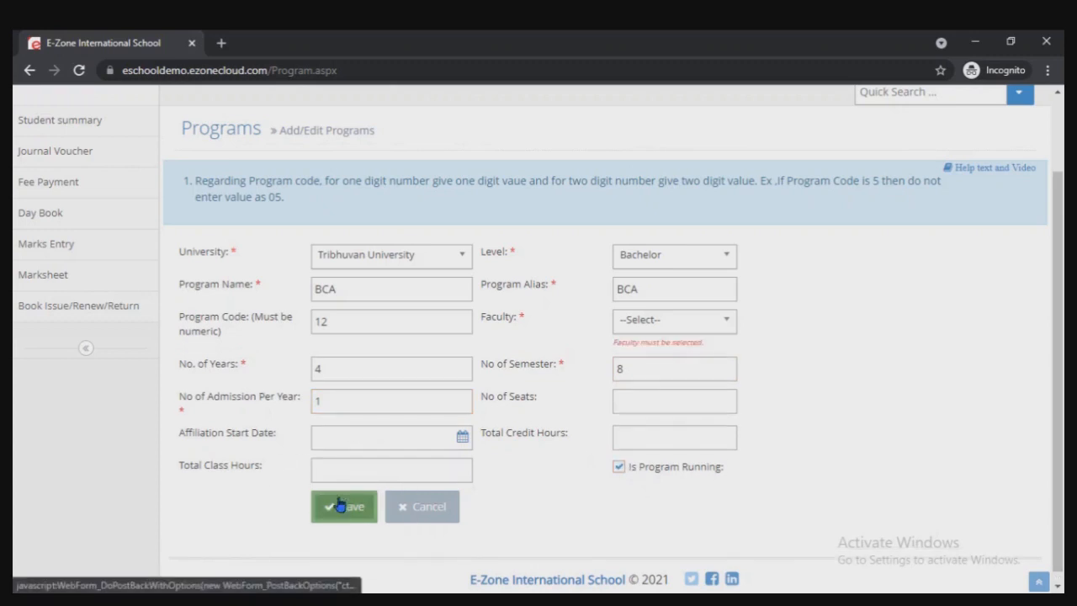
pyautogui.click(645, 323)
pyautogui.click(644, 392)
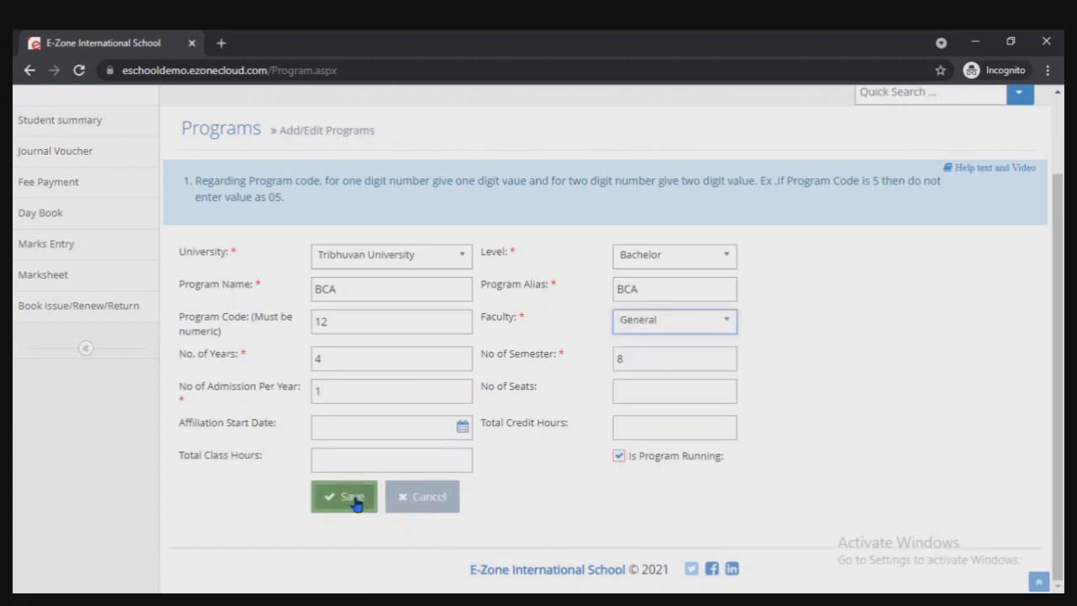
pyautogui.click(351, 505)
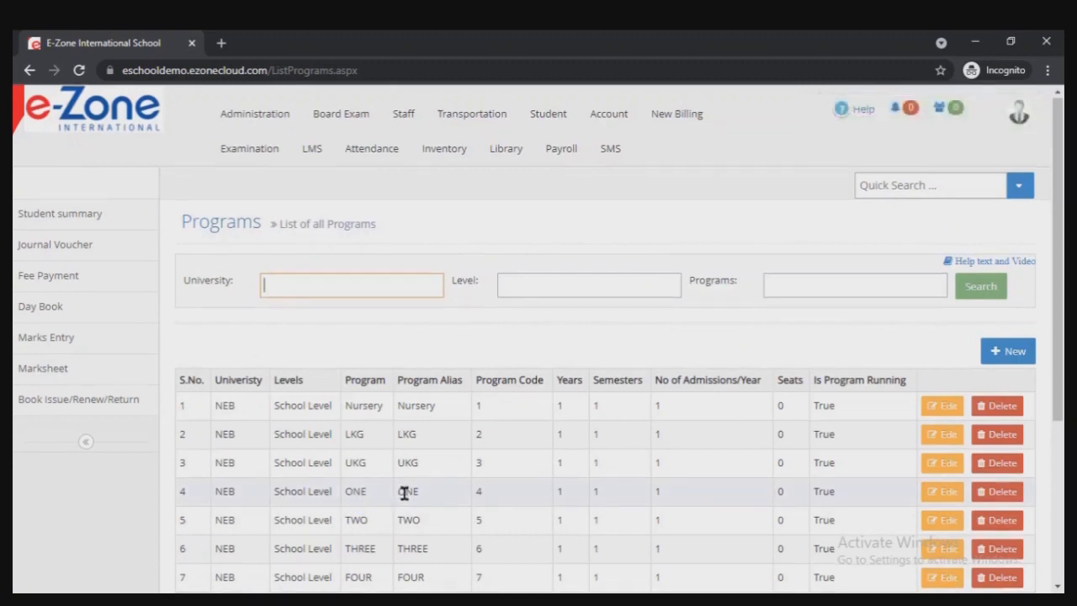
# Go through the program list to its third page and locate the newly added Tribhuvan University BCA program.
pyautogui.scroll(-3, 395, 498)
pyautogui.click(604, 490)
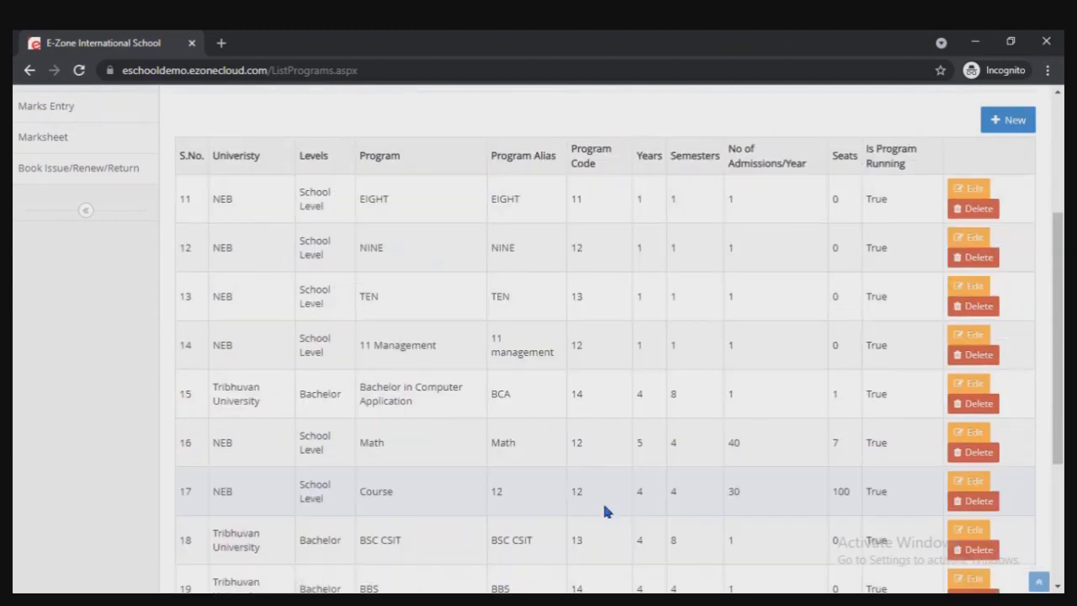
pyautogui.scroll(-3, 603, 500)
pyautogui.click(638, 476)
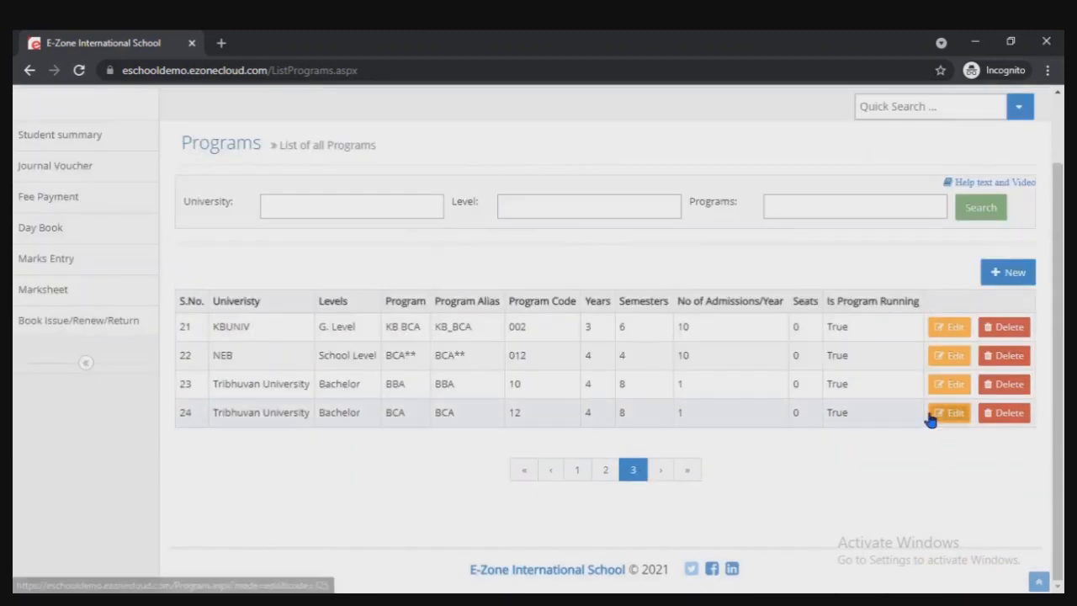
pyautogui.click(993, 419)
pyautogui.scroll(2, 553, 365)
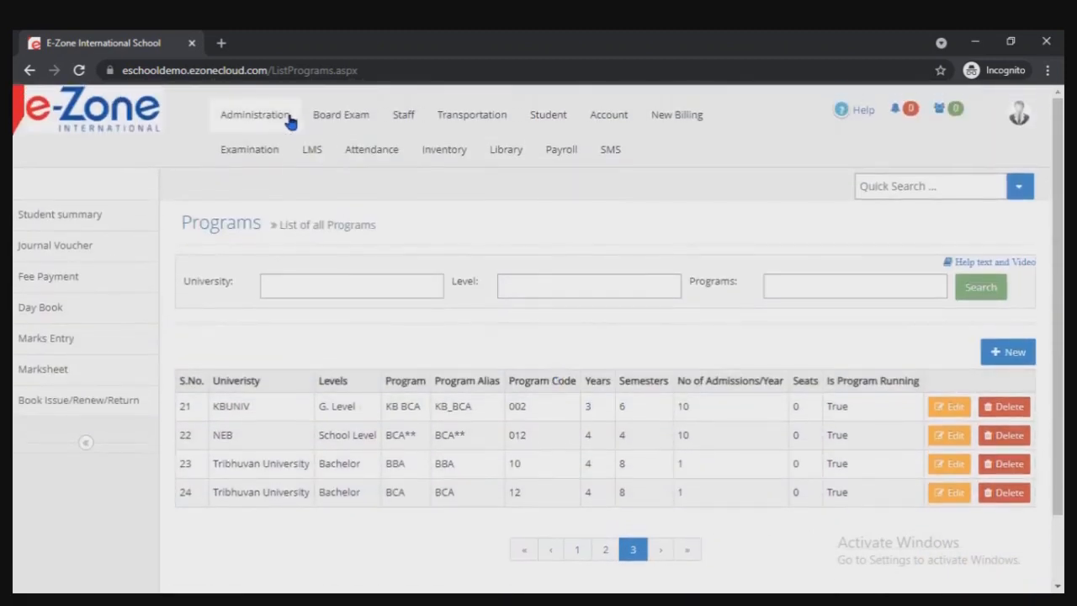
# Under School Setup's Academic Year, add academic year 2085, mark it as running and save it.
pyautogui.click(282, 116)
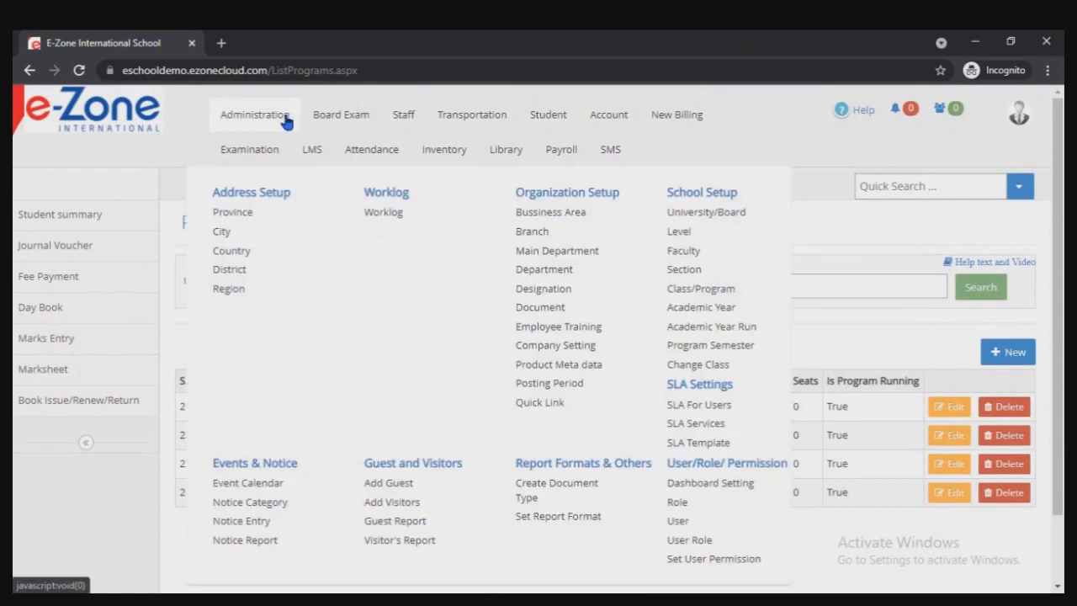
pyautogui.click(714, 307)
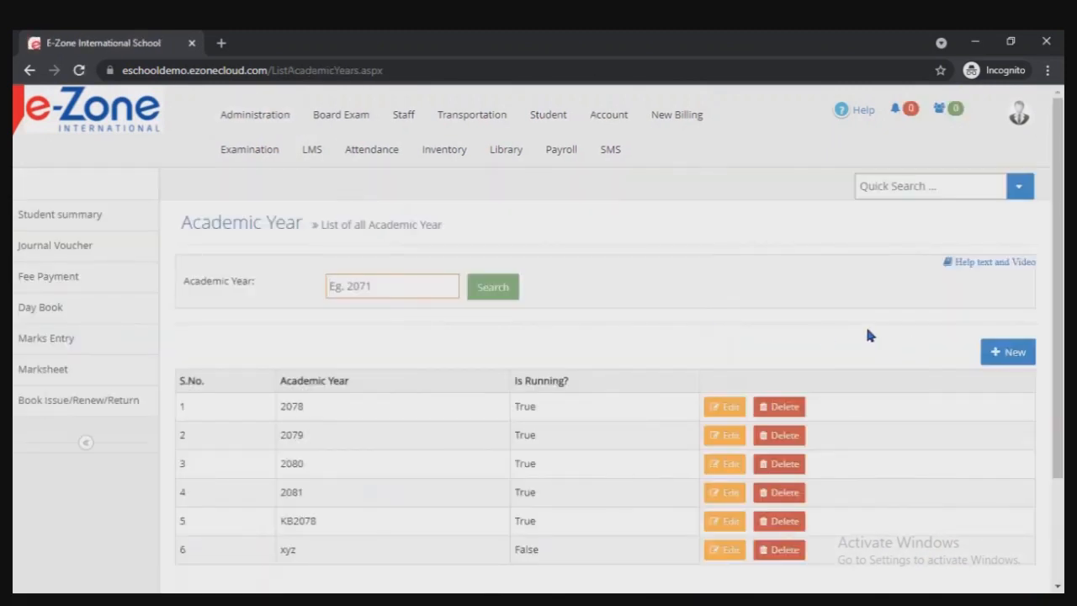
pyautogui.click(999, 355)
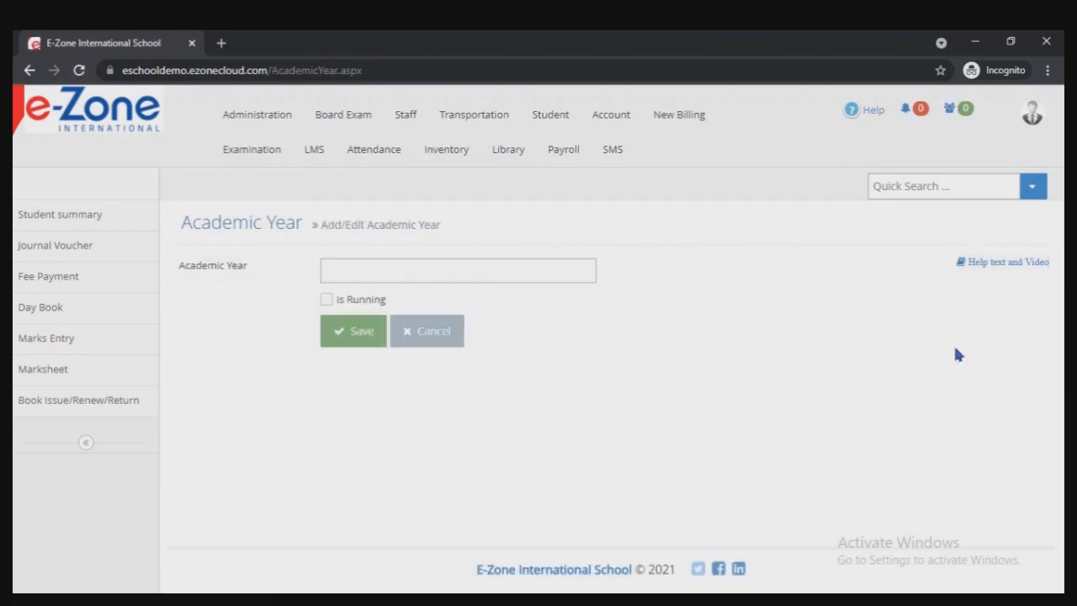
pyautogui.click(473, 274)
pyautogui.write('2085')
pyautogui.click(343, 330)
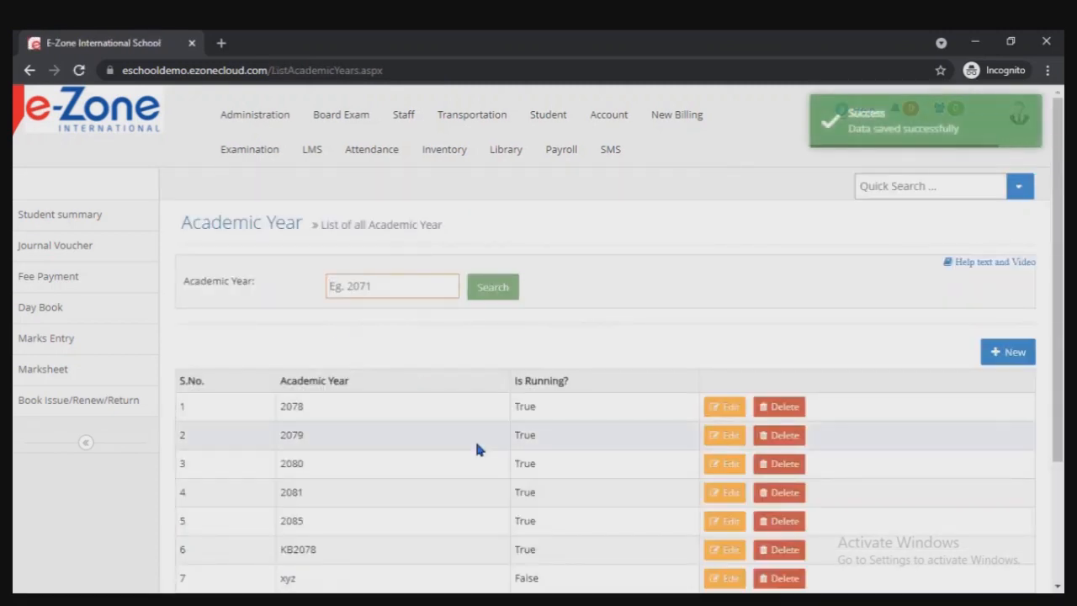
pyautogui.scroll(-3, 477, 444)
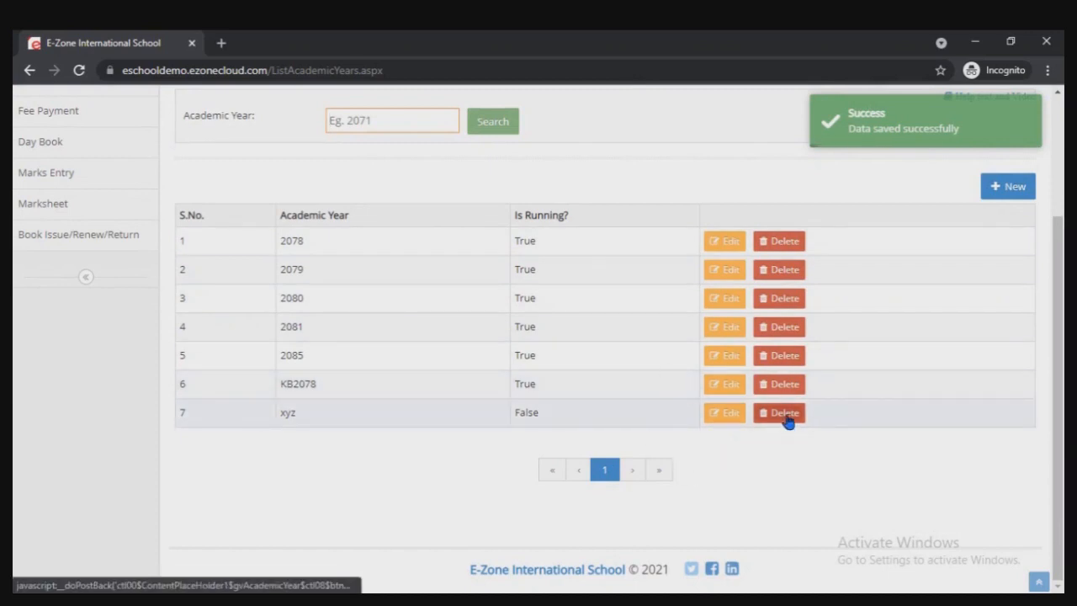
pyautogui.scroll(3, 450, 364)
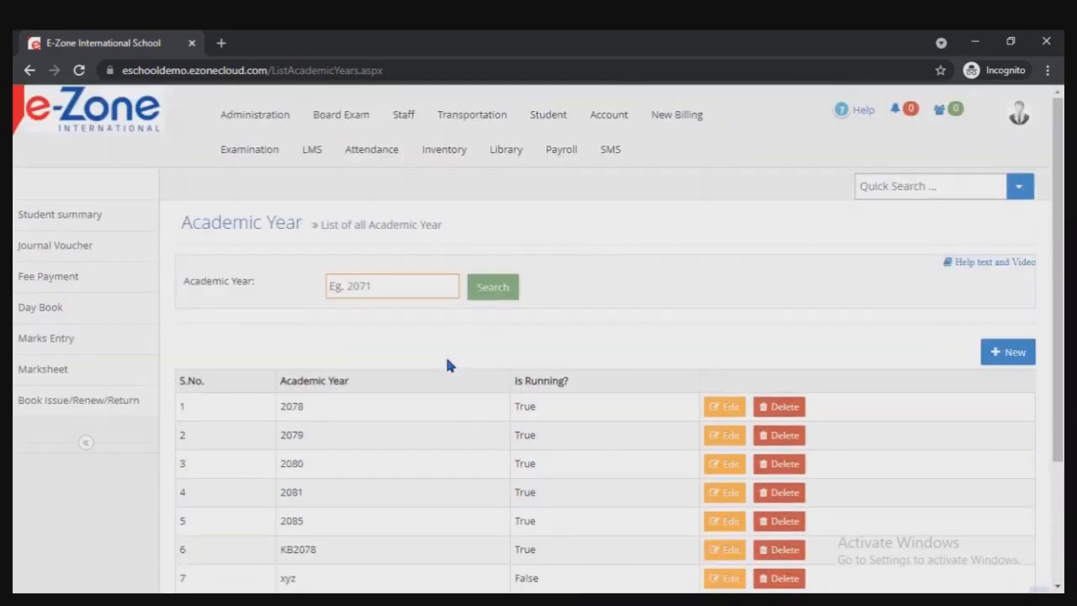
# Start a new entry under School Setup's Academic Year Run for Tribhuvan University.
pyautogui.click(253, 118)
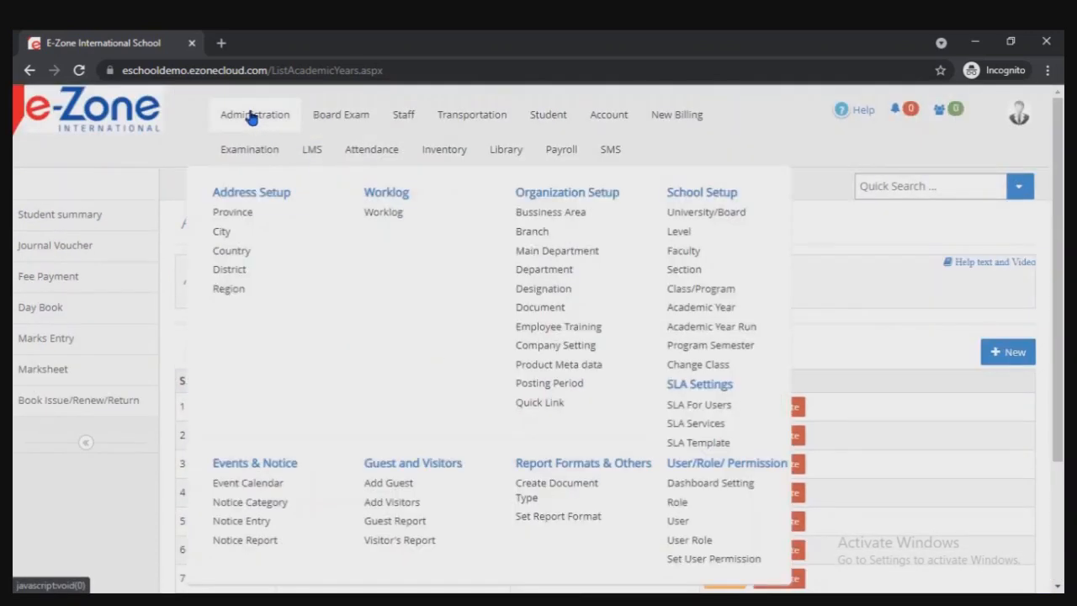
pyautogui.click(702, 334)
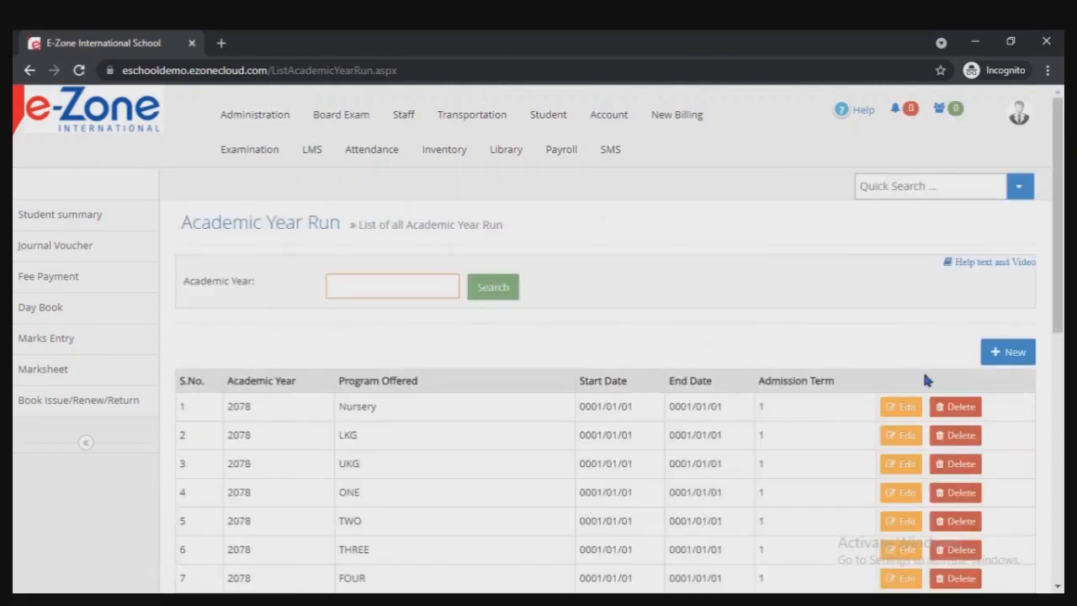
pyautogui.click(1015, 360)
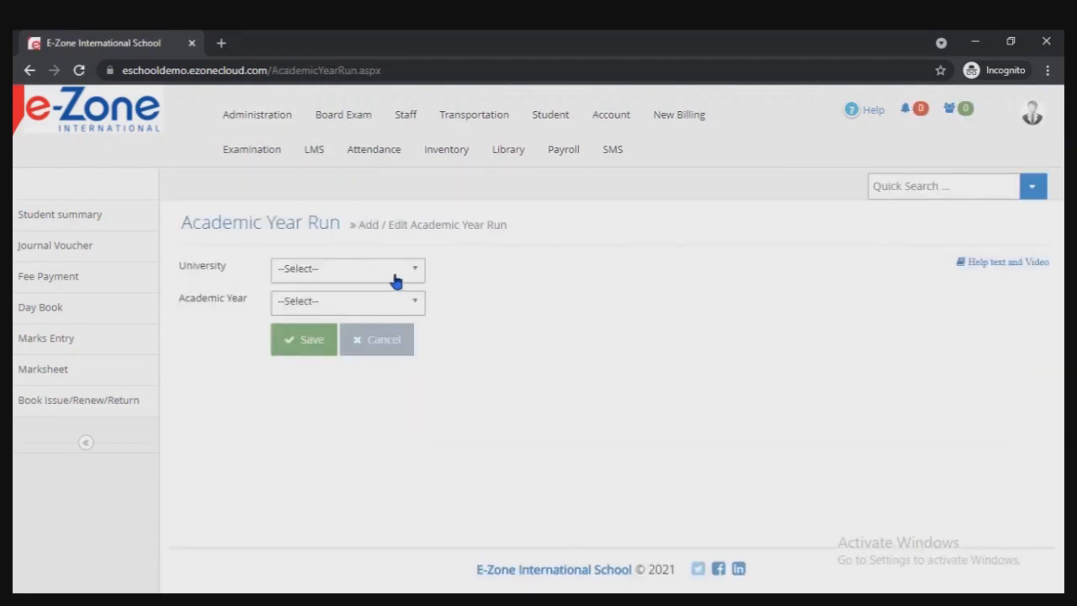
pyautogui.click(394, 276)
pyautogui.click(366, 360)
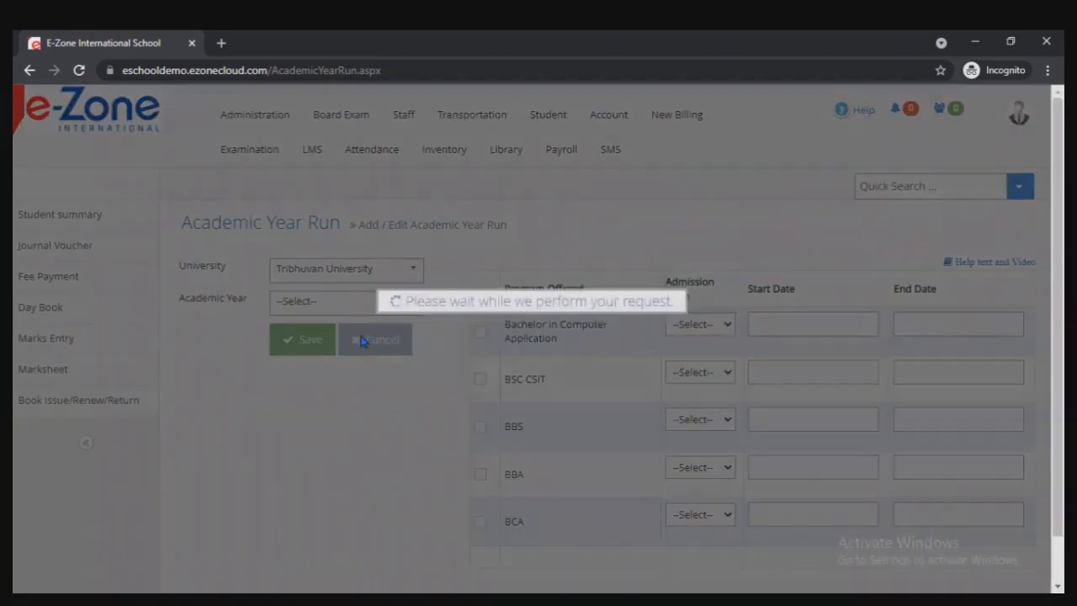
# Set the run's academic year to 2079 and include the Bachelor in Computer Application, BSC CSIT and BBS programs.
pyautogui.click(361, 303)
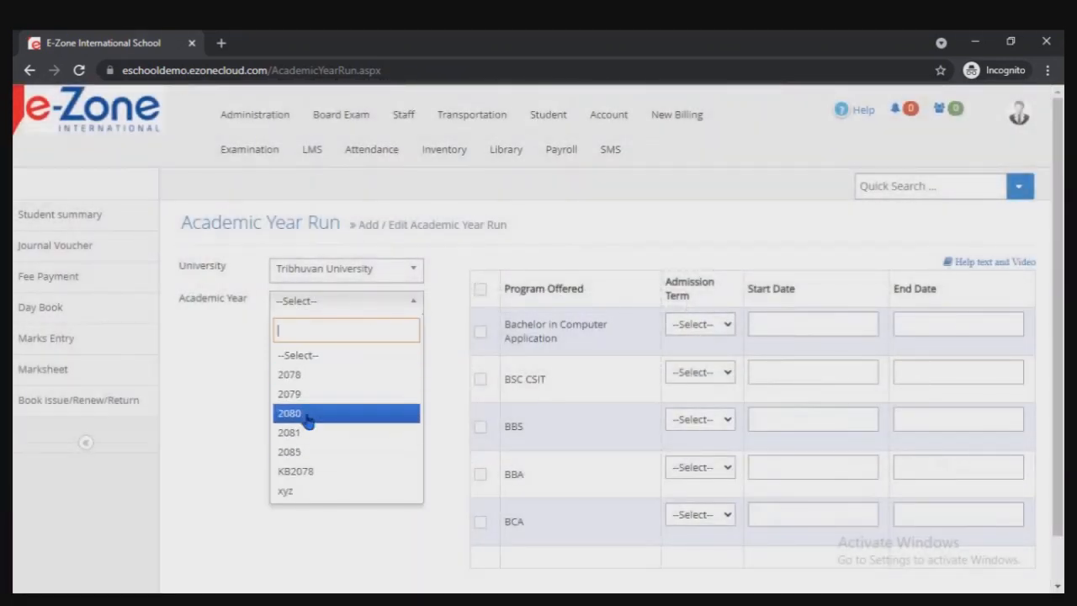
pyautogui.click(314, 393)
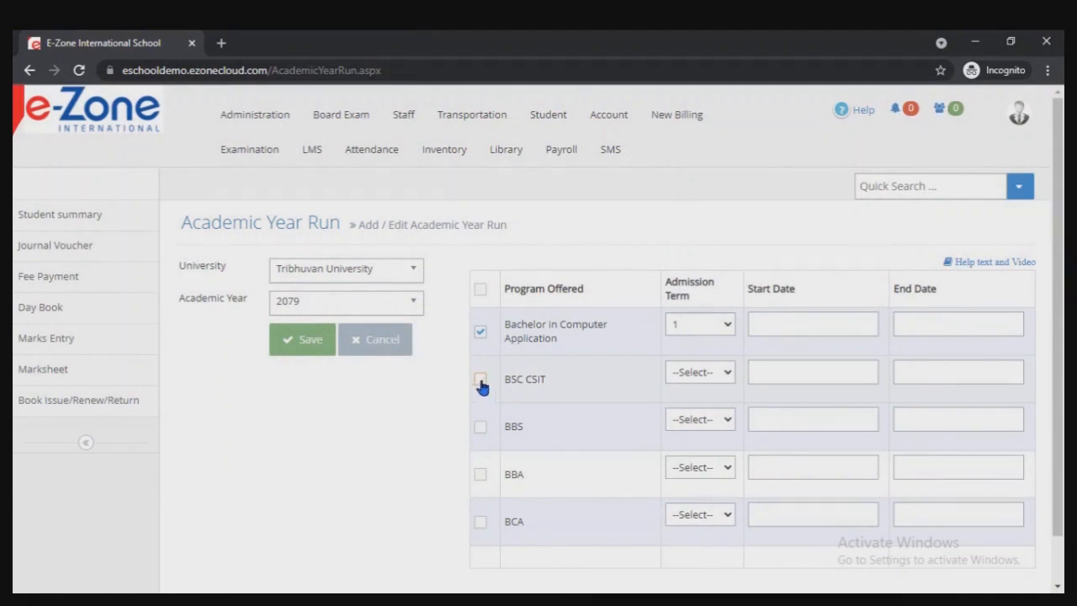
pyautogui.click(480, 379)
pyautogui.click(480, 427)
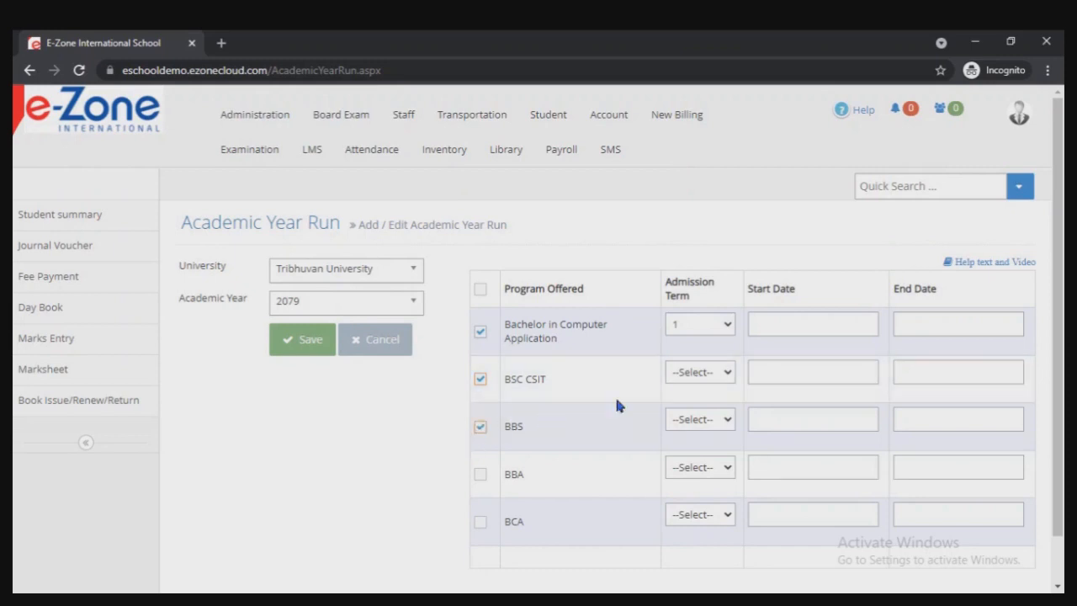
# Set admission term 1 for the BSC CSIT and BBS programs and leave the academic year run form without saving.
pyautogui.click(700, 372)
pyautogui.click(695, 407)
pyautogui.click(696, 419)
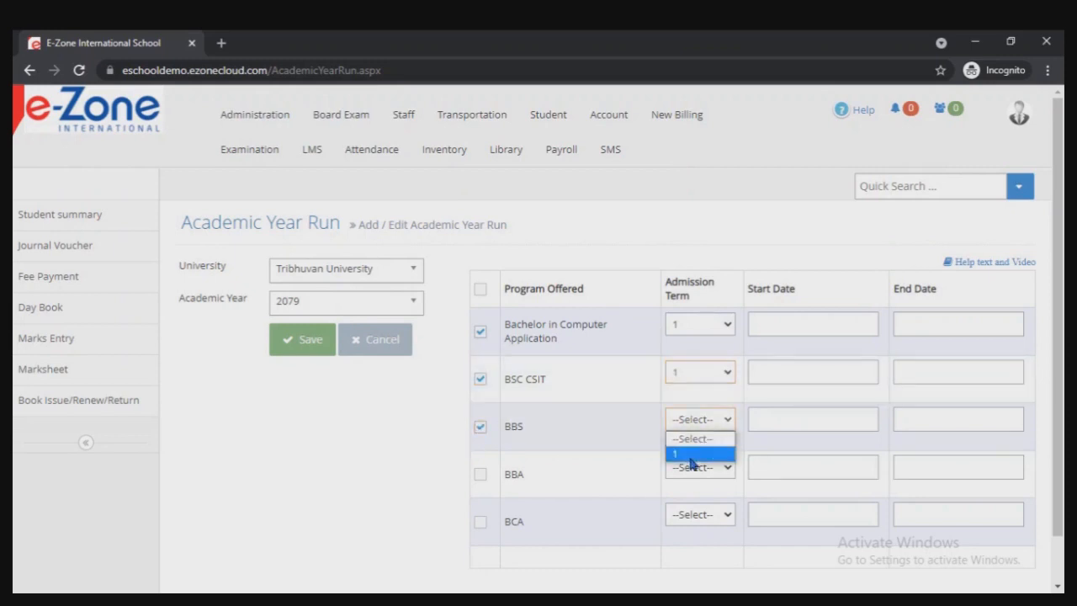
pyautogui.click(691, 455)
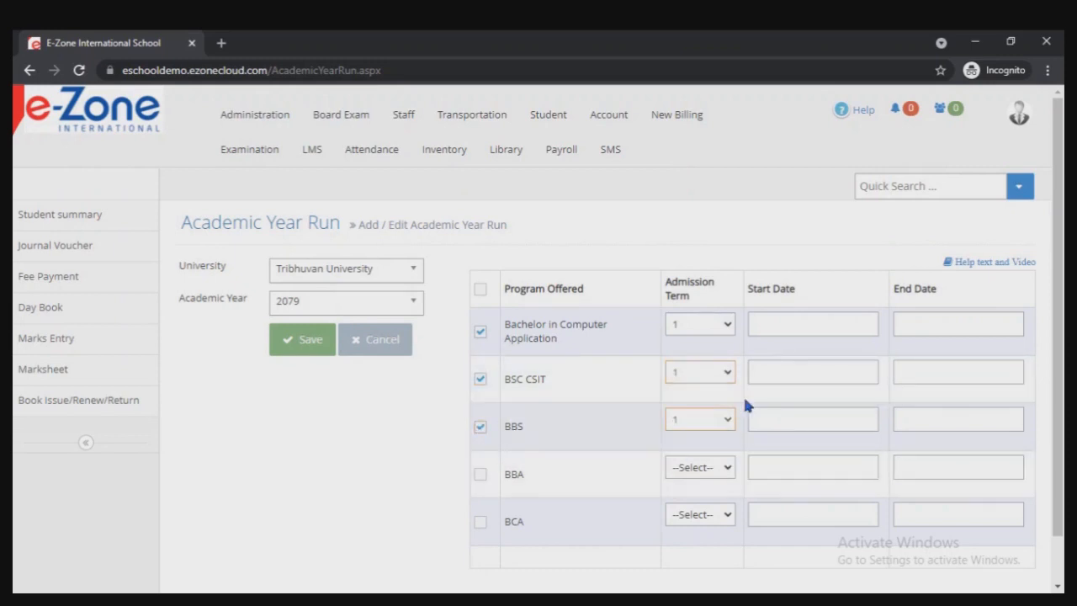
pyautogui.click(296, 351)
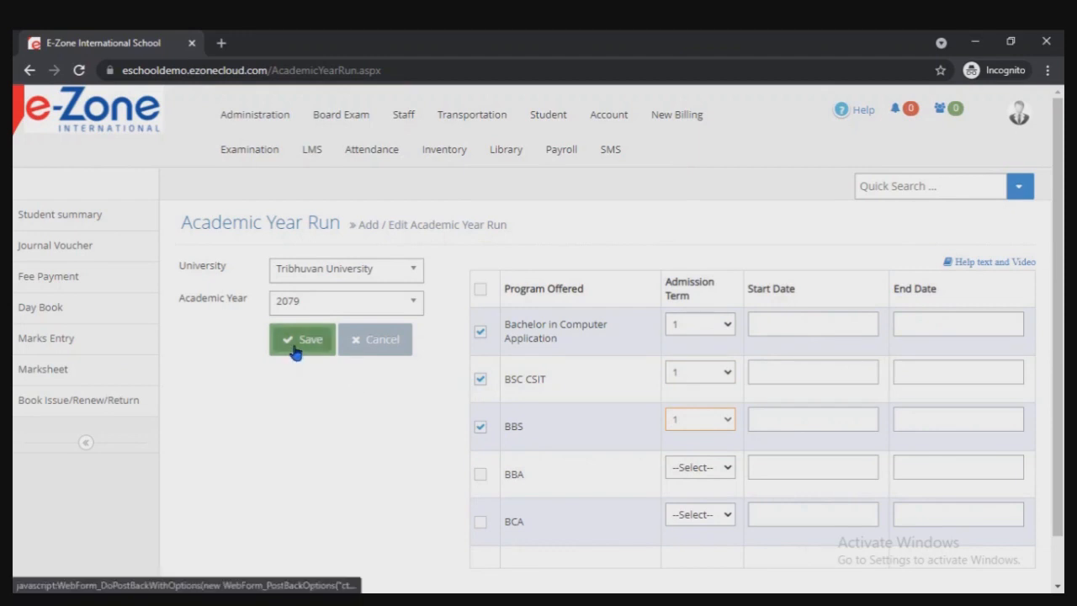
pyautogui.click(372, 340)
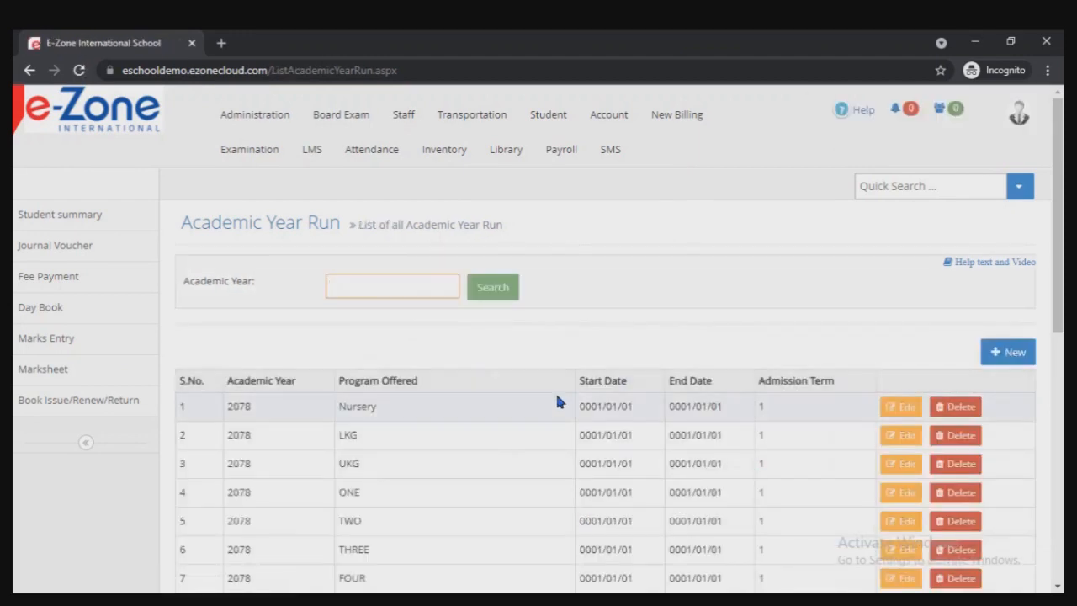
# Look through the academic year run list, including its second page.
pyautogui.scroll(-5, 556, 399)
pyautogui.scroll(-2, 557, 400)
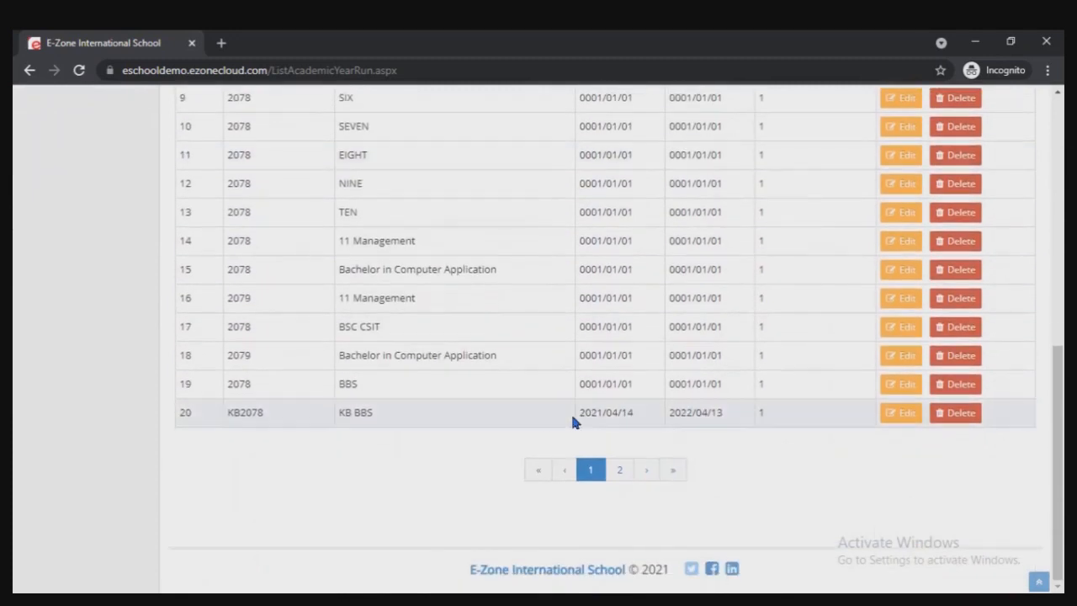
pyautogui.click(618, 469)
pyautogui.scroll(2, 426, 320)
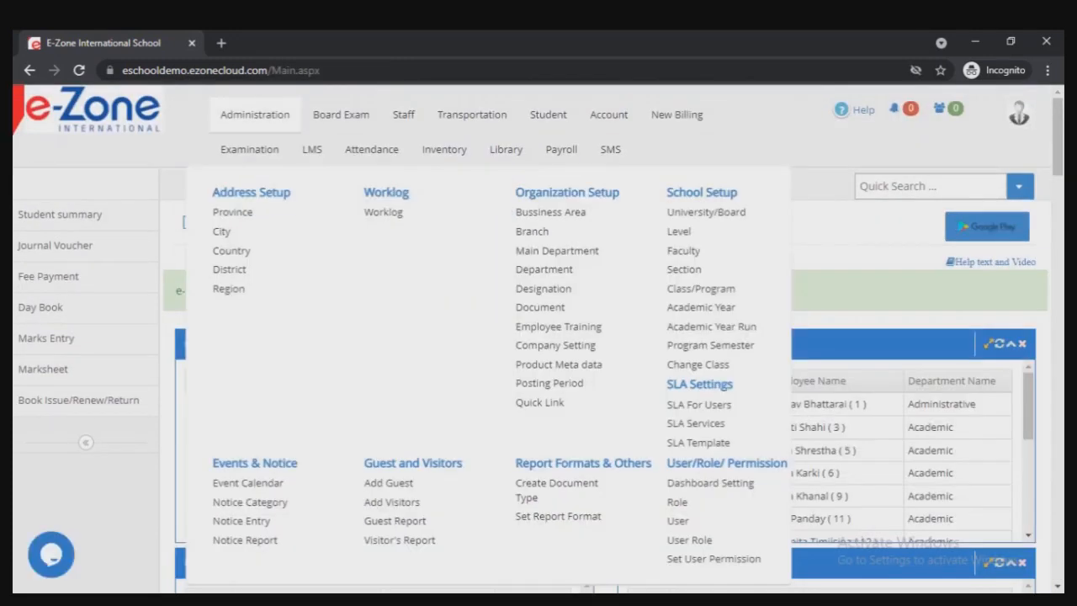
# Under School Setup's Program Semester, add and save an entry for the Nursery program with year 2078 and intake 1.
pyautogui.click(708, 352)
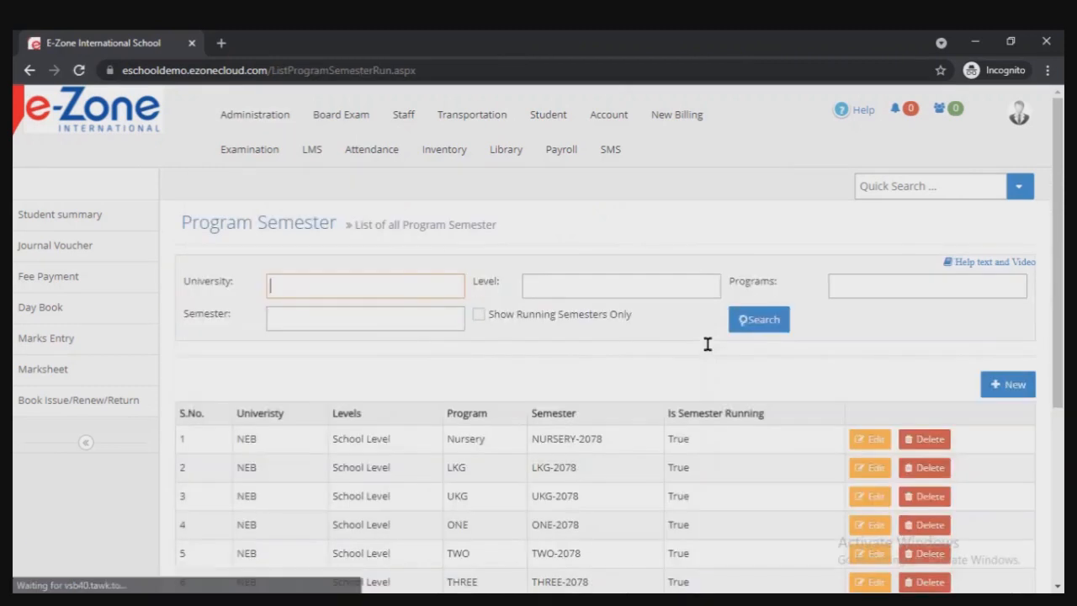
pyautogui.click(983, 387)
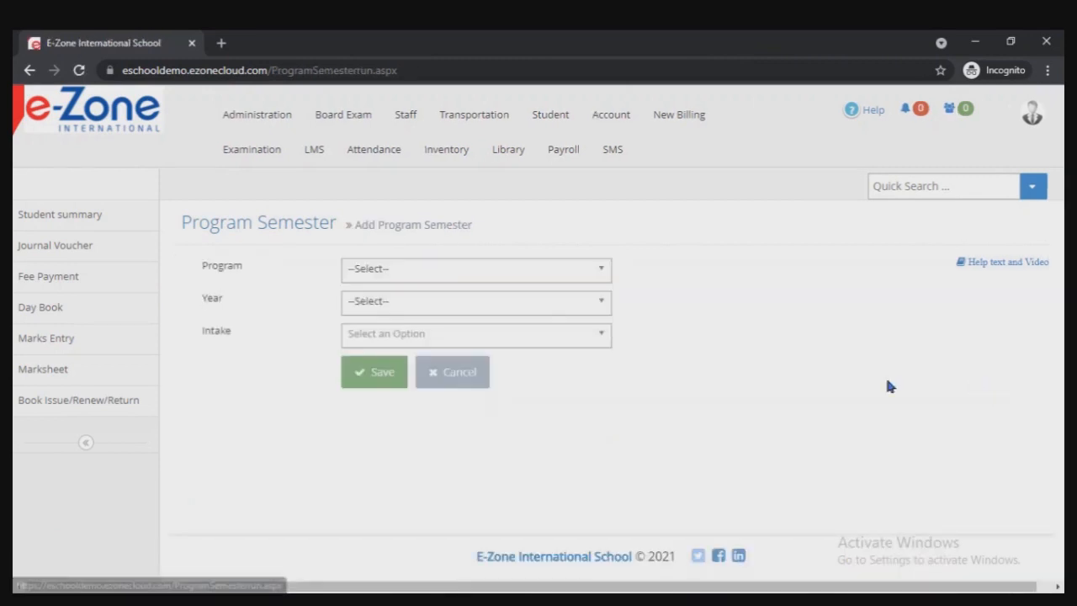
pyautogui.click(478, 271)
pyautogui.click(452, 345)
pyautogui.click(500, 303)
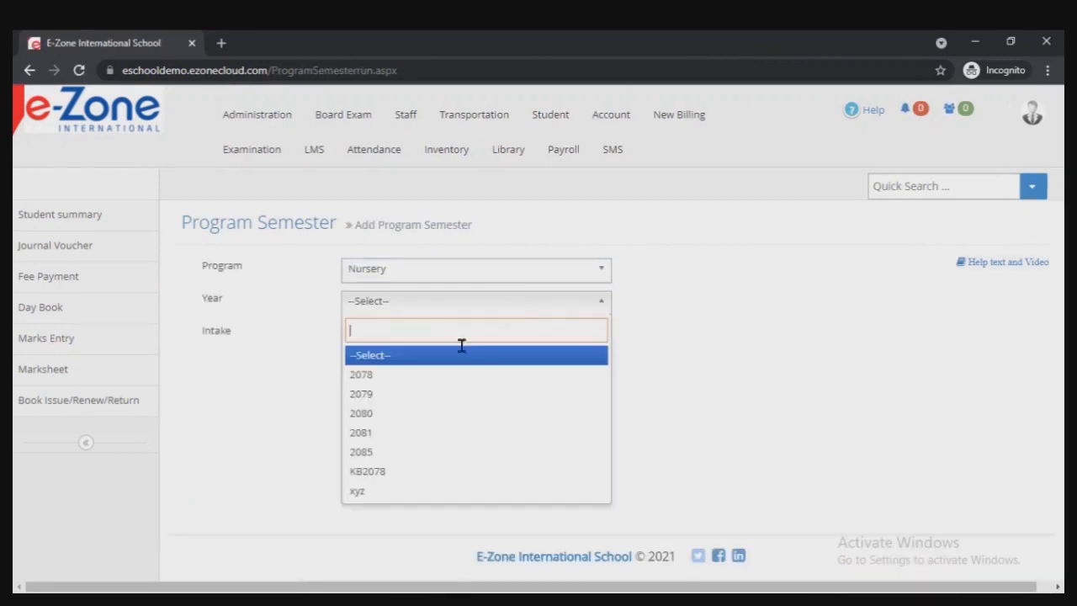
pyautogui.click(447, 376)
pyautogui.click(525, 337)
pyautogui.click(447, 412)
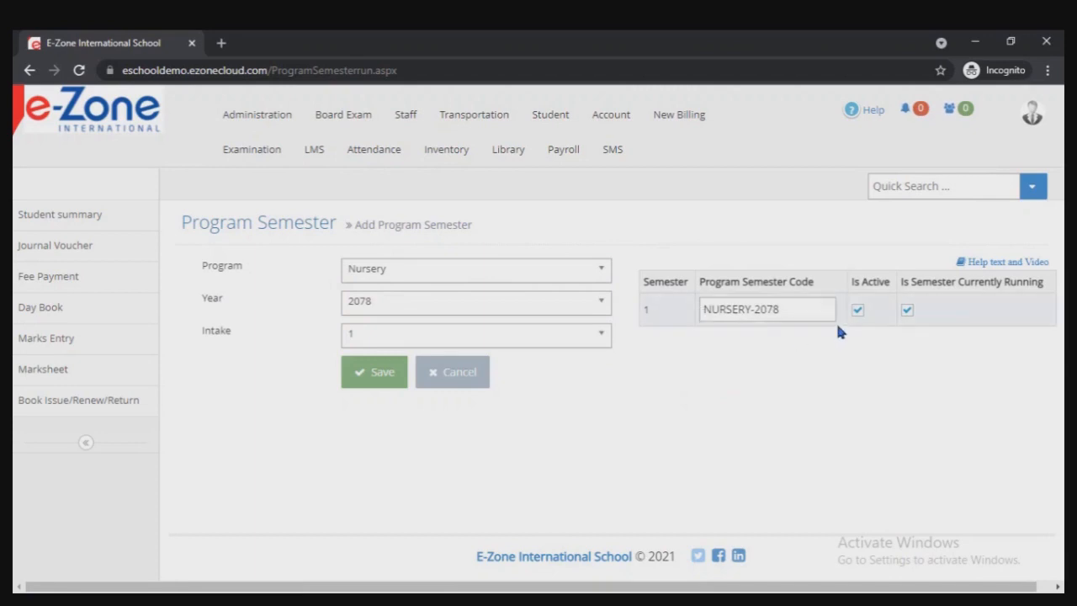
pyautogui.click(379, 375)
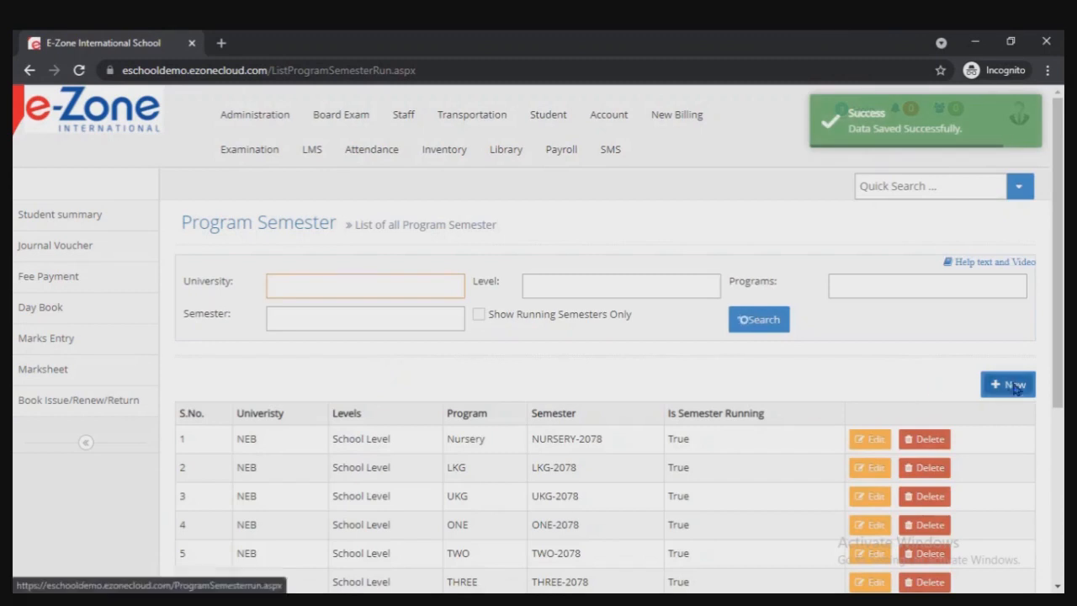
# Start a new program semester entry for the BBS program with year 2078 and intake 1.
pyautogui.click(1006, 385)
pyautogui.click(488, 270)
pyautogui.write('BBS')
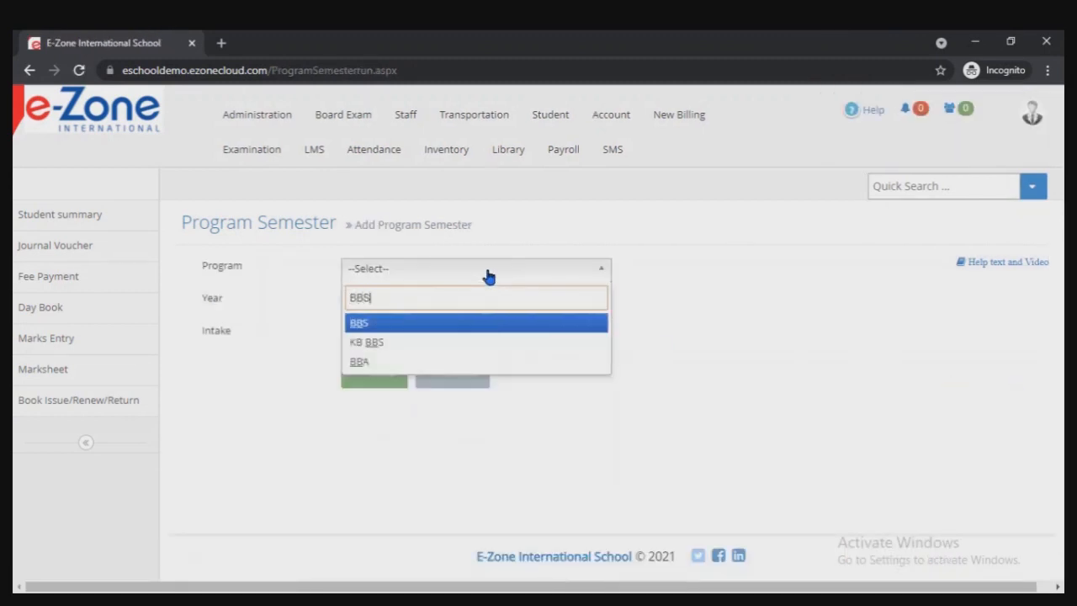
pyautogui.click(474, 324)
pyautogui.click(476, 308)
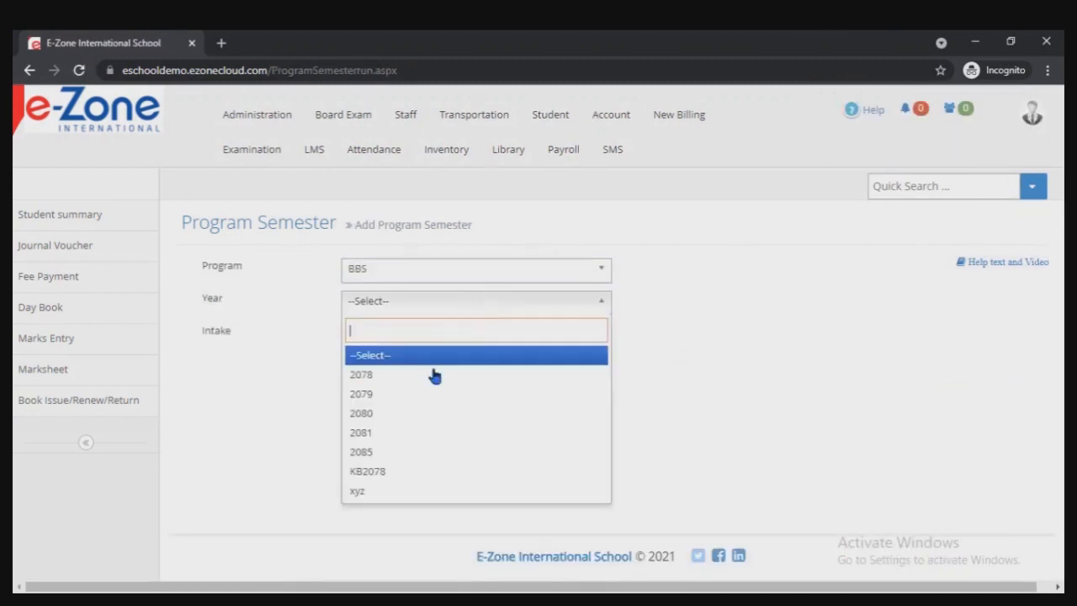
pyautogui.click(435, 375)
pyautogui.click(509, 338)
pyautogui.click(447, 413)
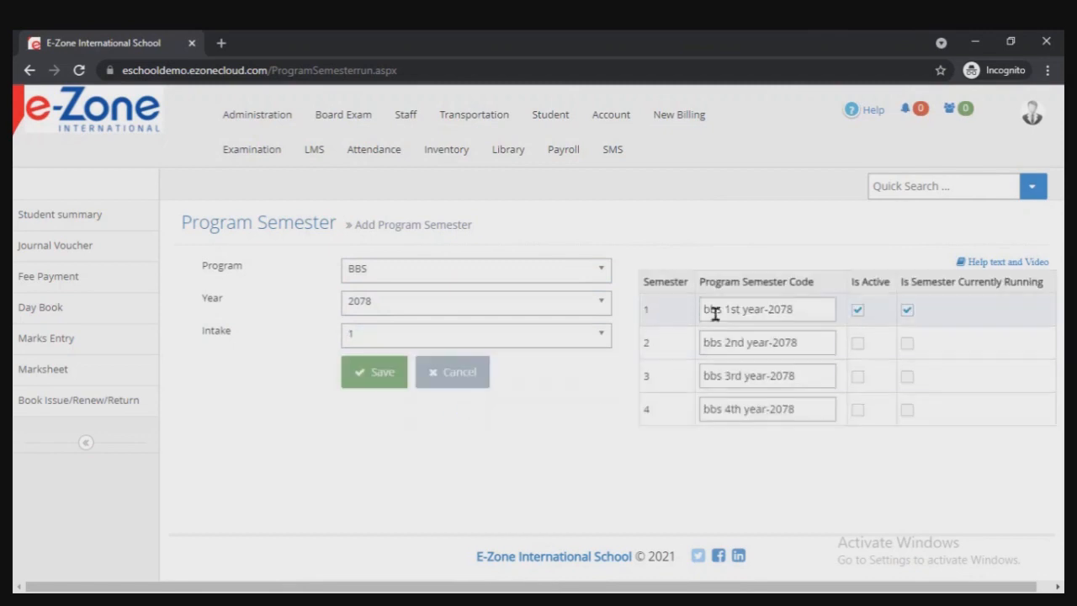
# Review the semester code, active and currently running columns of the BBS entry and save the program semester.
pyautogui.moveTo(699, 282); pyautogui.dragTo(816, 274)
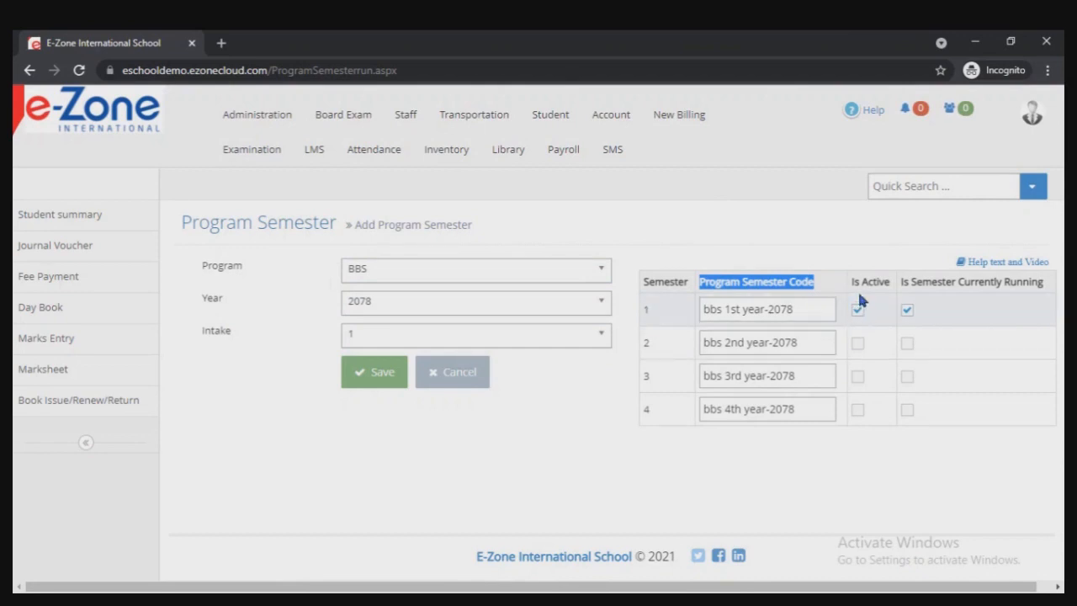
pyautogui.moveTo(852, 283); pyautogui.dragTo(1046, 289)
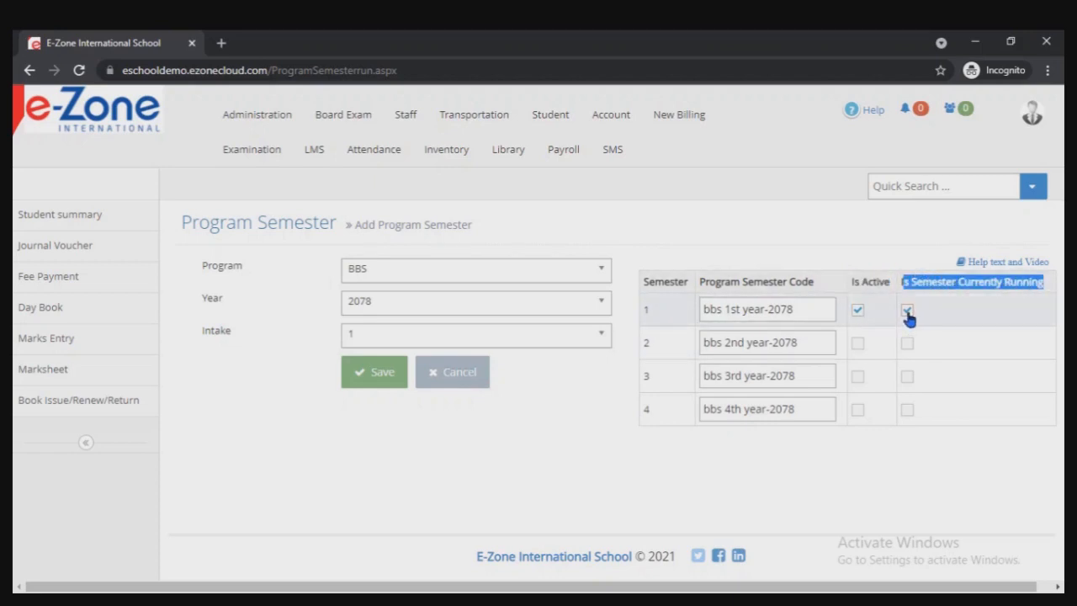
pyautogui.click(874, 446)
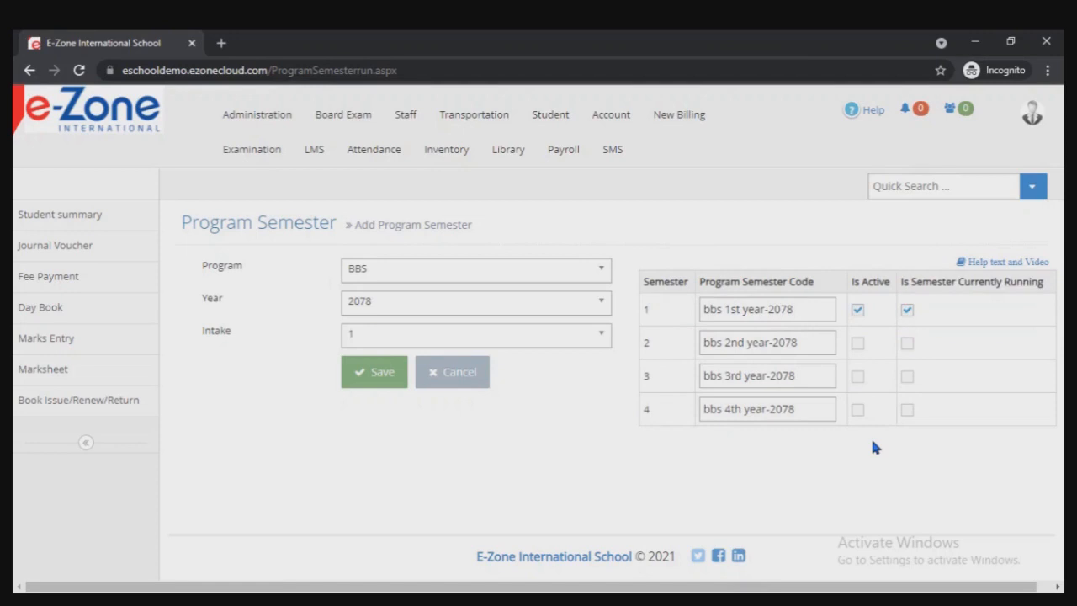
pyautogui.click(367, 377)
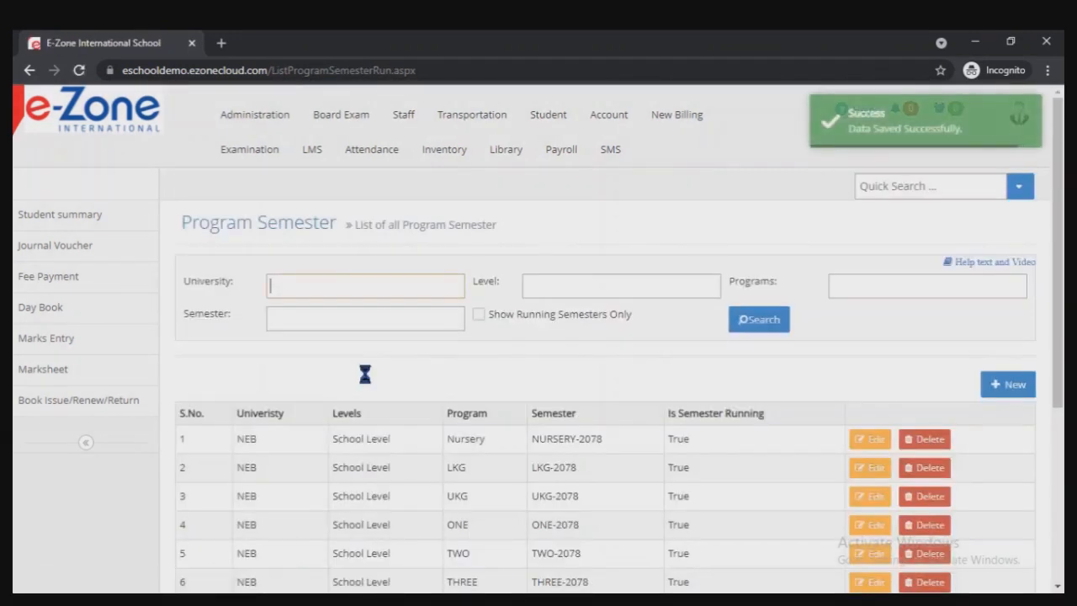
# Open the Nursery program semester NURSERY-2078 for editing.
pyautogui.click(871, 444)
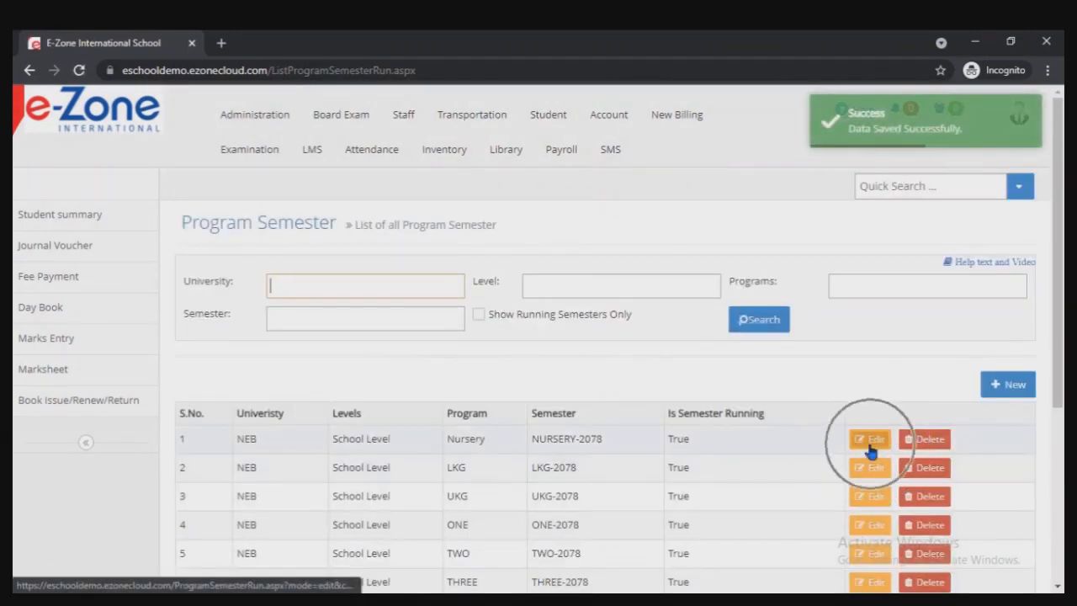